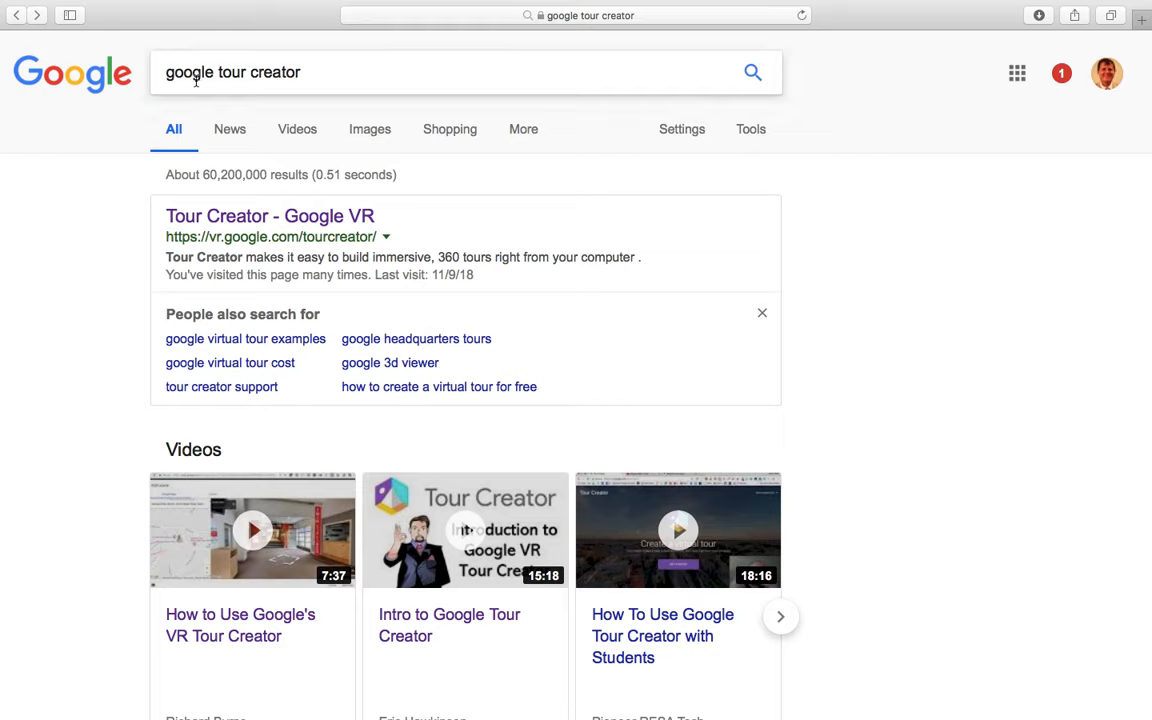
# Open Google's Tour Creator from the search results and start a new tour titled "Demo Tour"
pyautogui.click(289, 216)
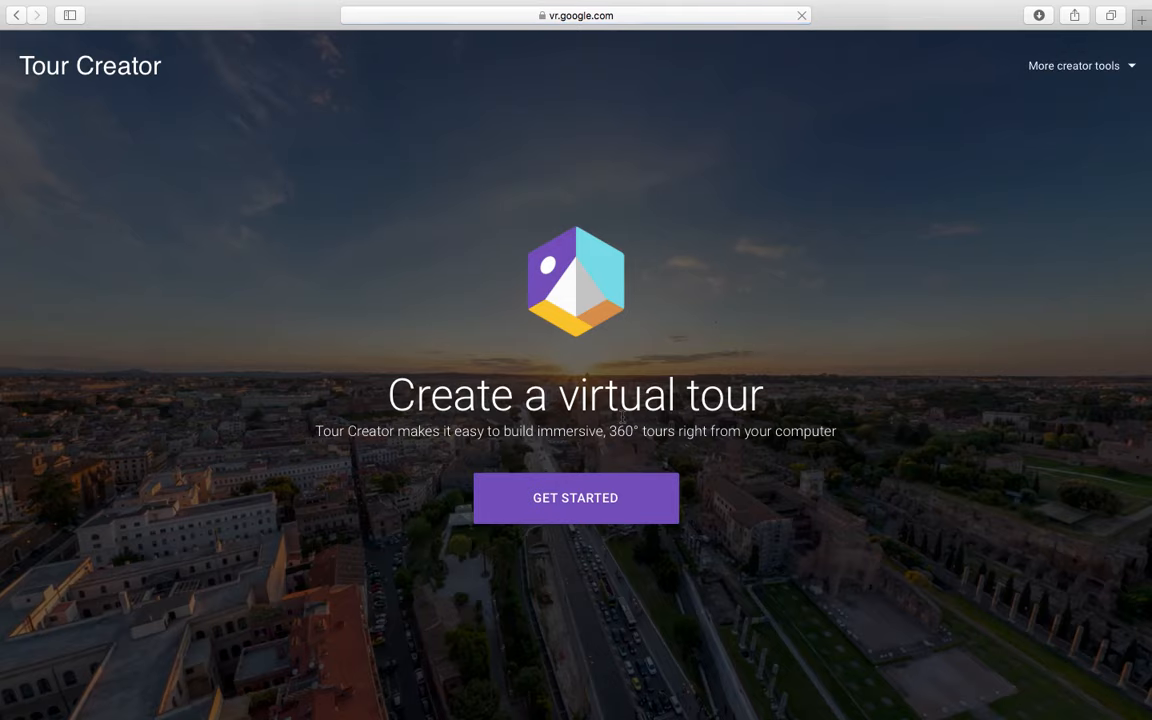
pyautogui.click(558, 506)
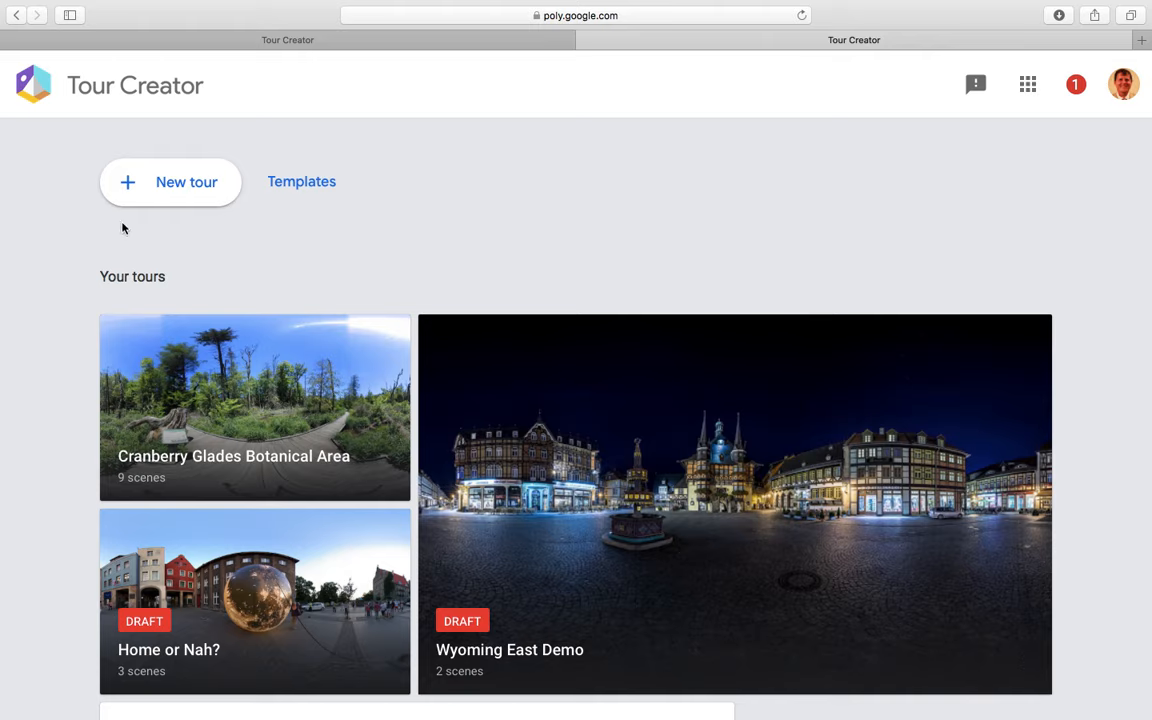
pyautogui.click(184, 191)
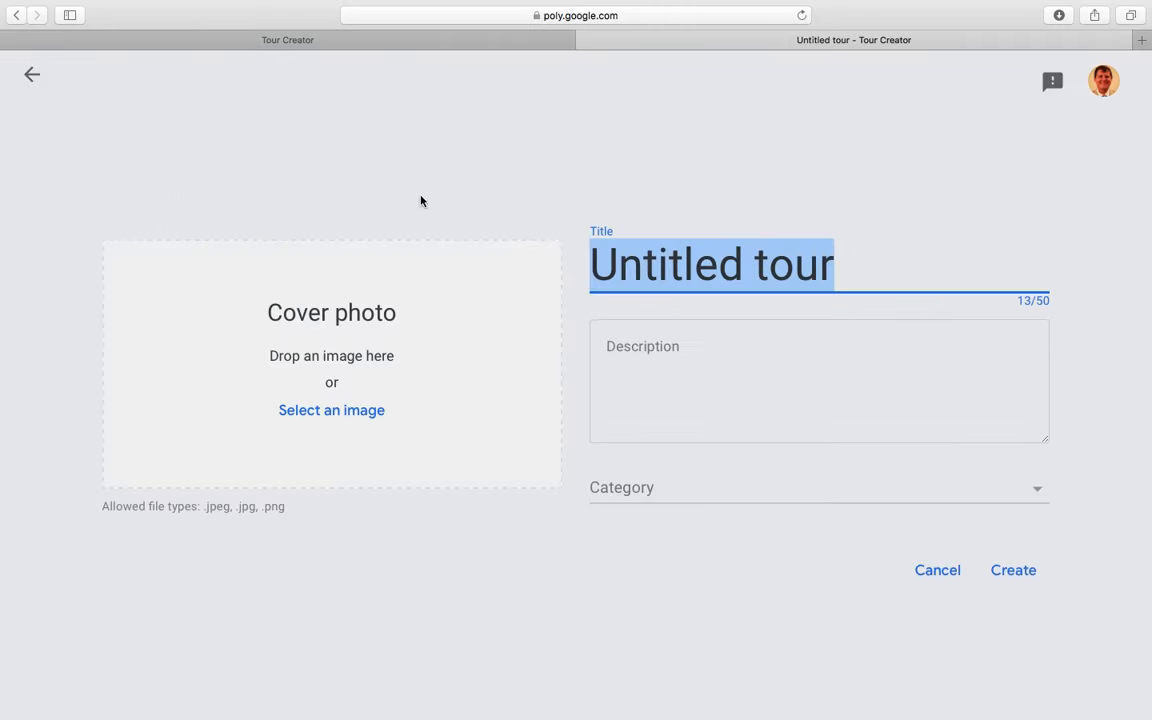
pyautogui.write('Demo')
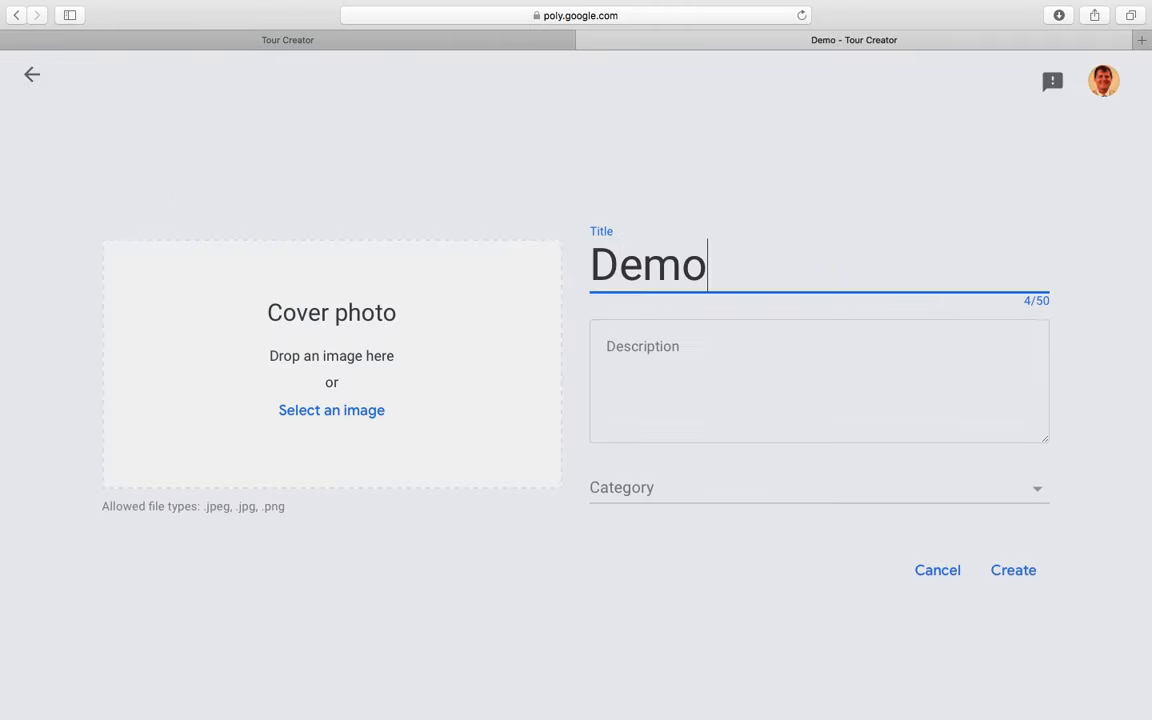
pyautogui.write(' Tour')
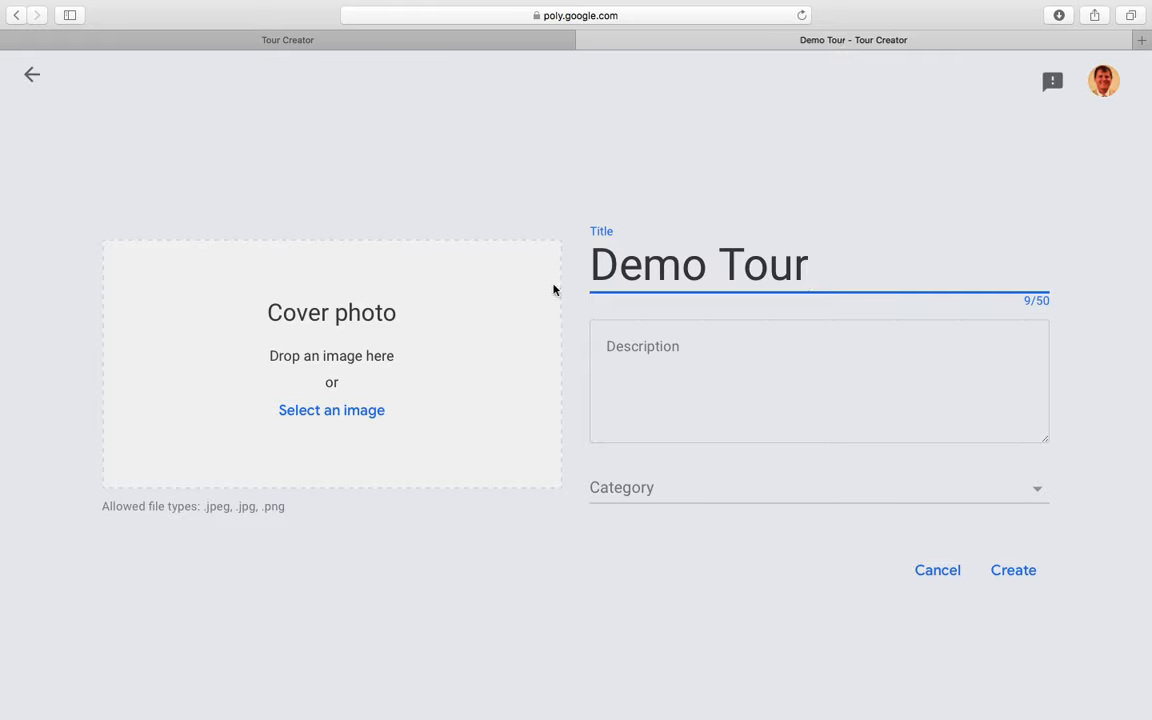
# Set WV-autumn-mountain-foliage.jpg from the Desktop as the tour's cover photo
pyautogui.click(355, 416)
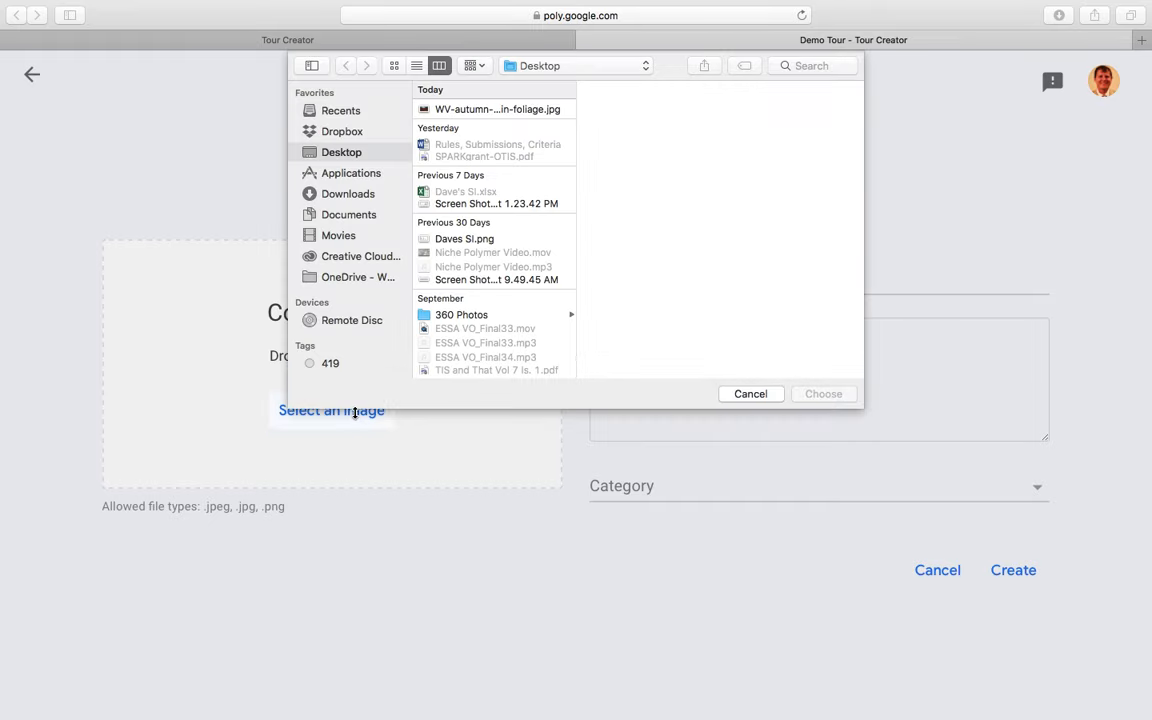
pyautogui.click(528, 110)
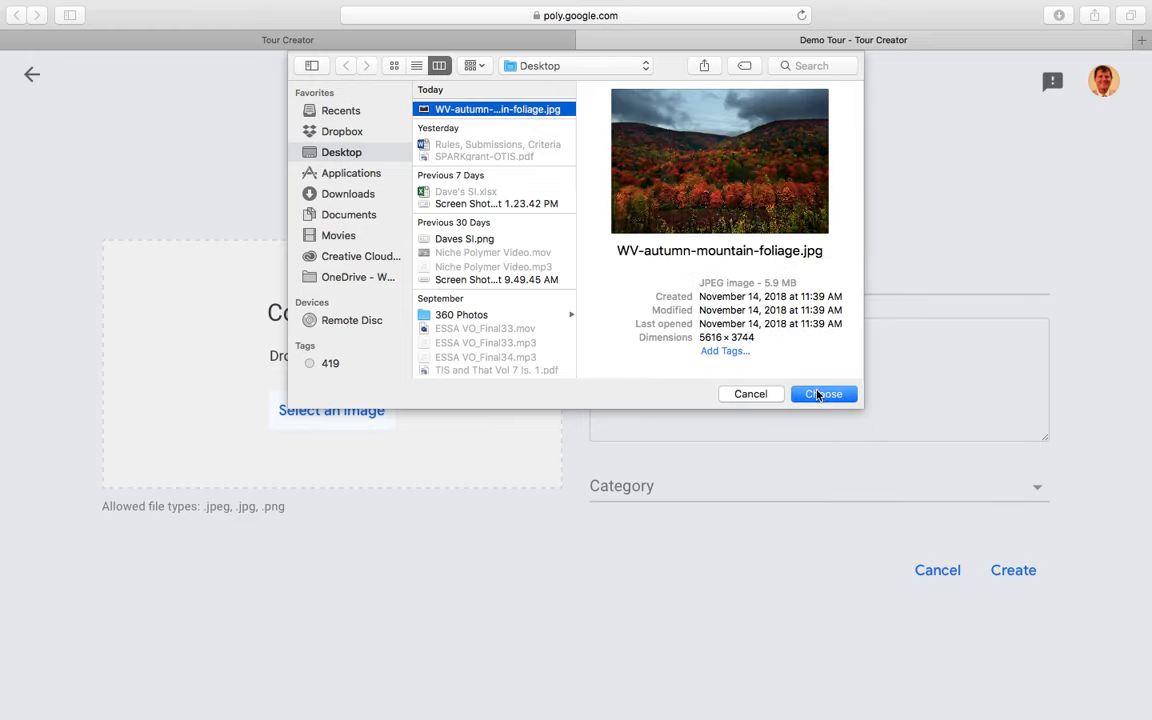
pyautogui.click(823, 394)
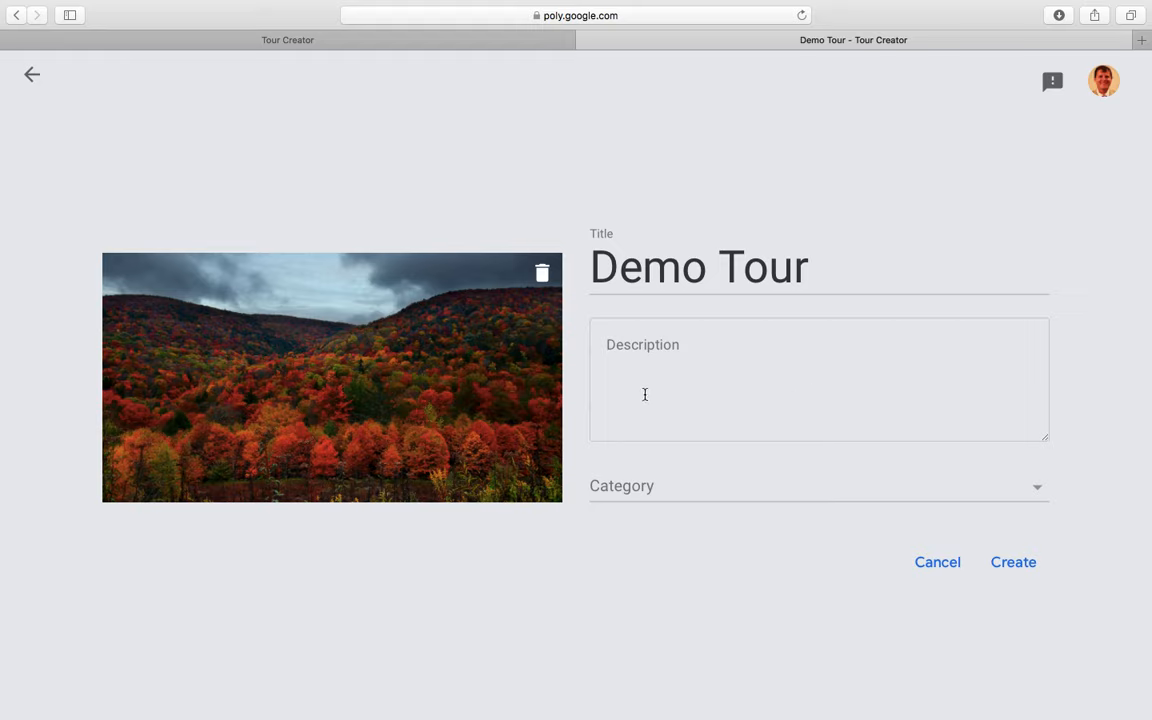
# Enter the tour description "Text to help people understand what this tour is all about."
pyautogui.click(679, 357)
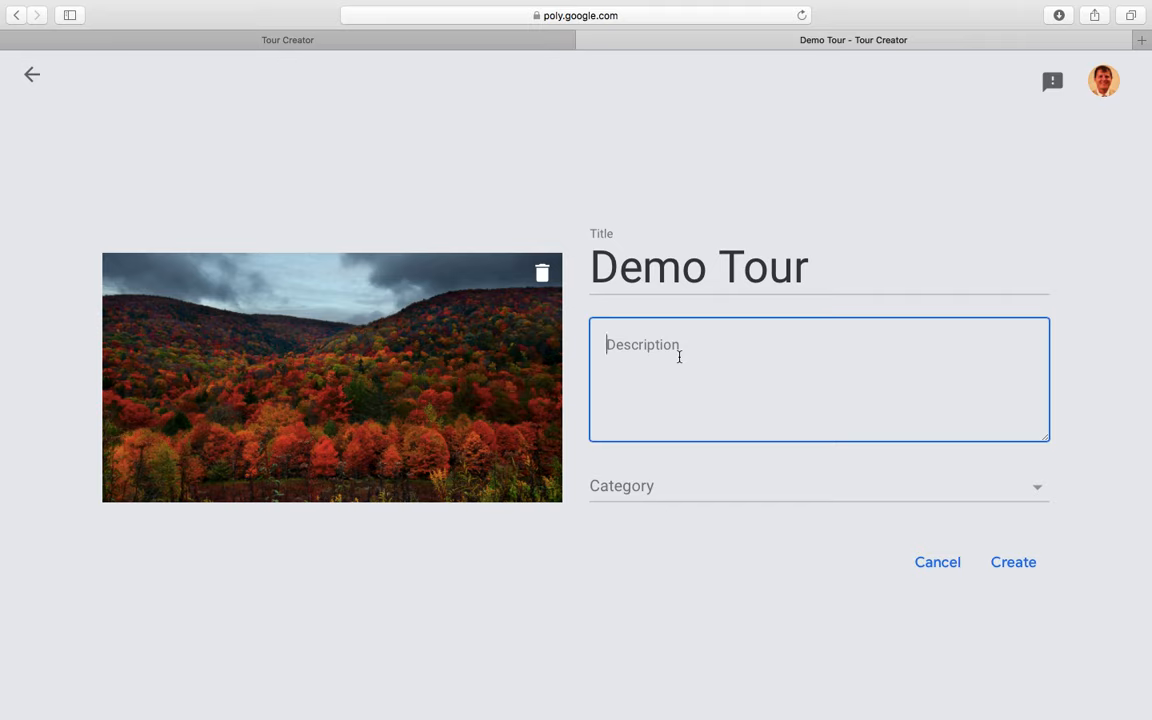
pyautogui.write('Text to help people understand ')
pyautogui.write('th')
pyautogui.press('BackSpace')
pyautogui.press('BackSpace')
pyautogui.write('what this ')
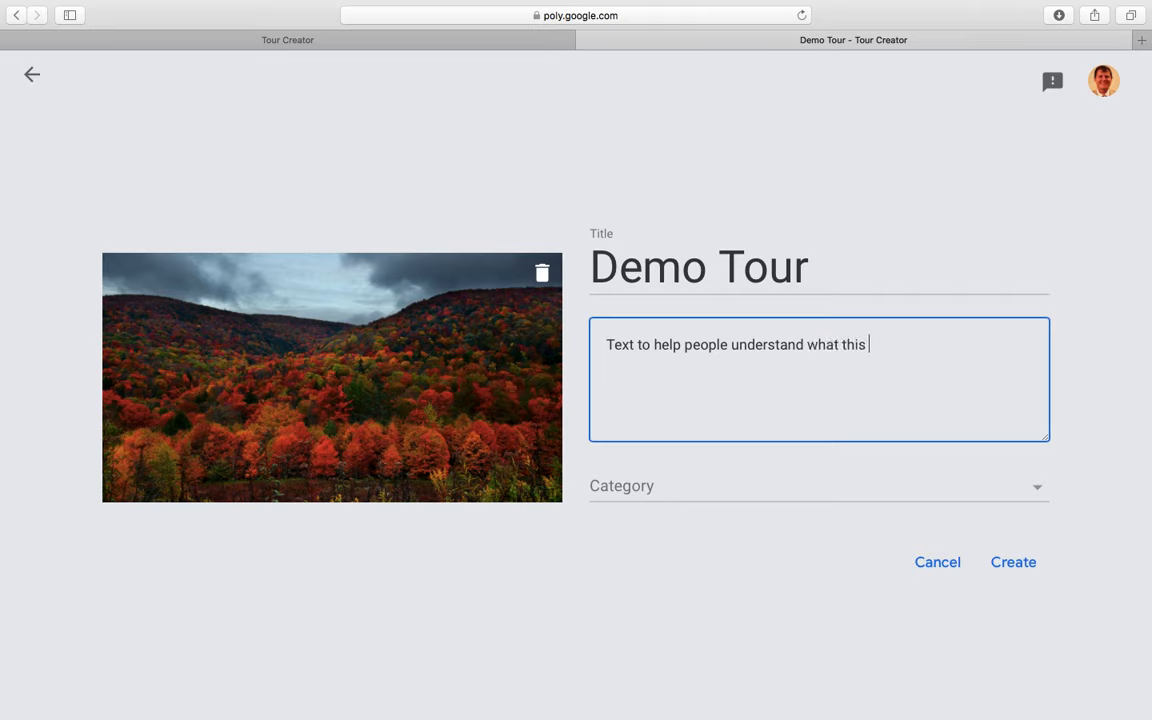
pyautogui.write('tour is all about.')
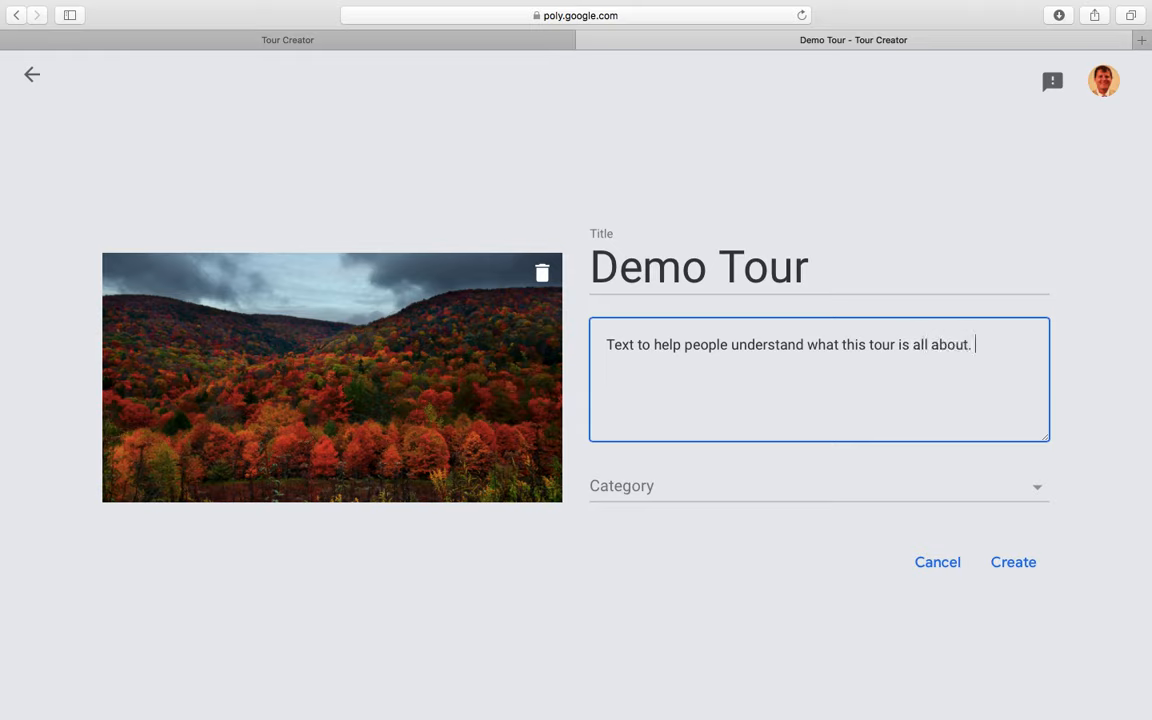
# Set the tour's category to Culture & Humanity and create the tour
pyautogui.click(681, 487)
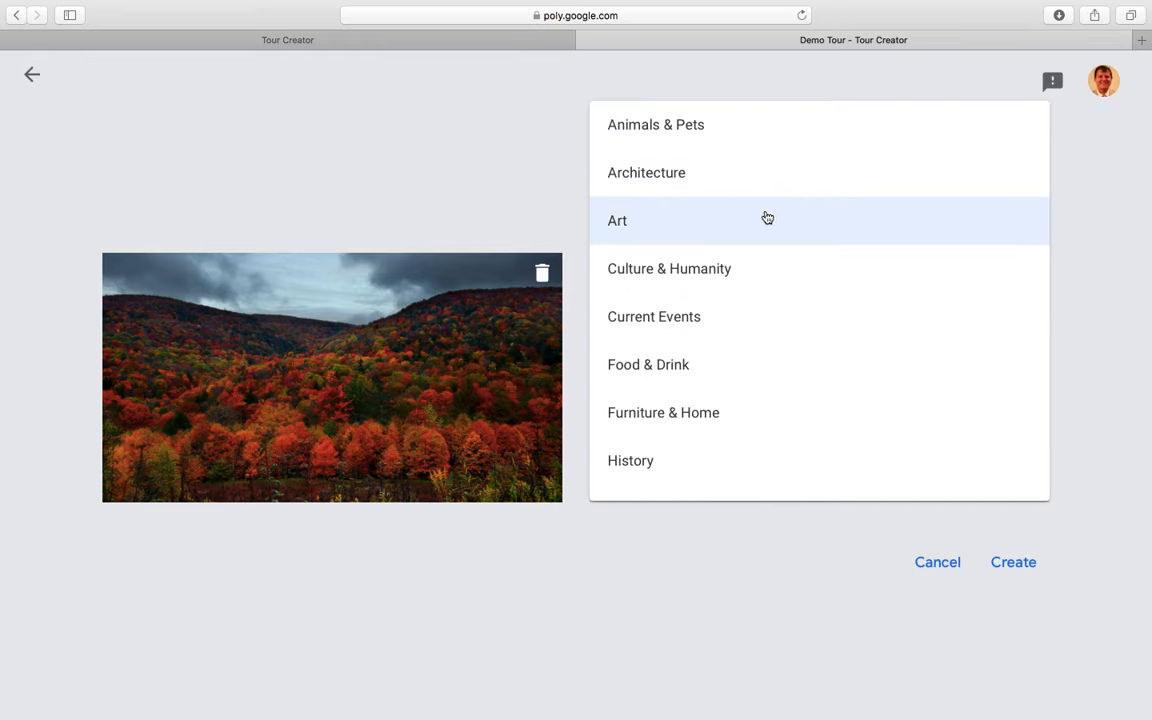
pyautogui.click(794, 265)
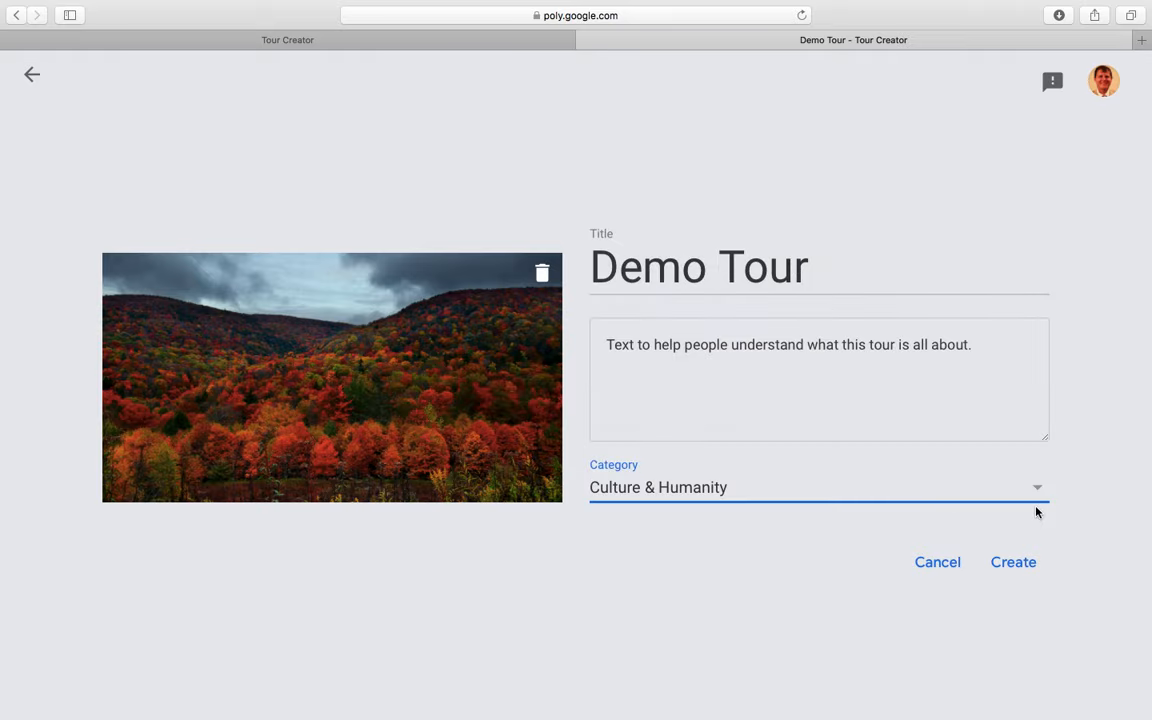
pyautogui.click(1014, 562)
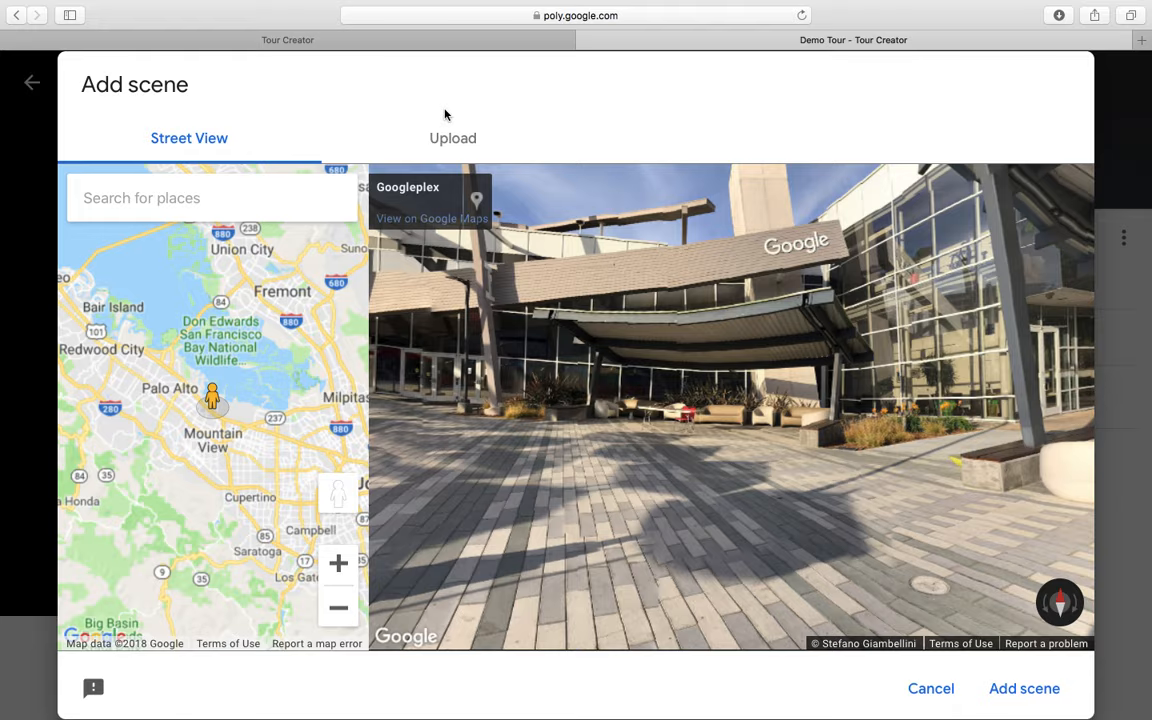
# Choose to upload a 360° image for the new scene and open the 360 Photos folder on the Desktop
pyautogui.click(453, 139)
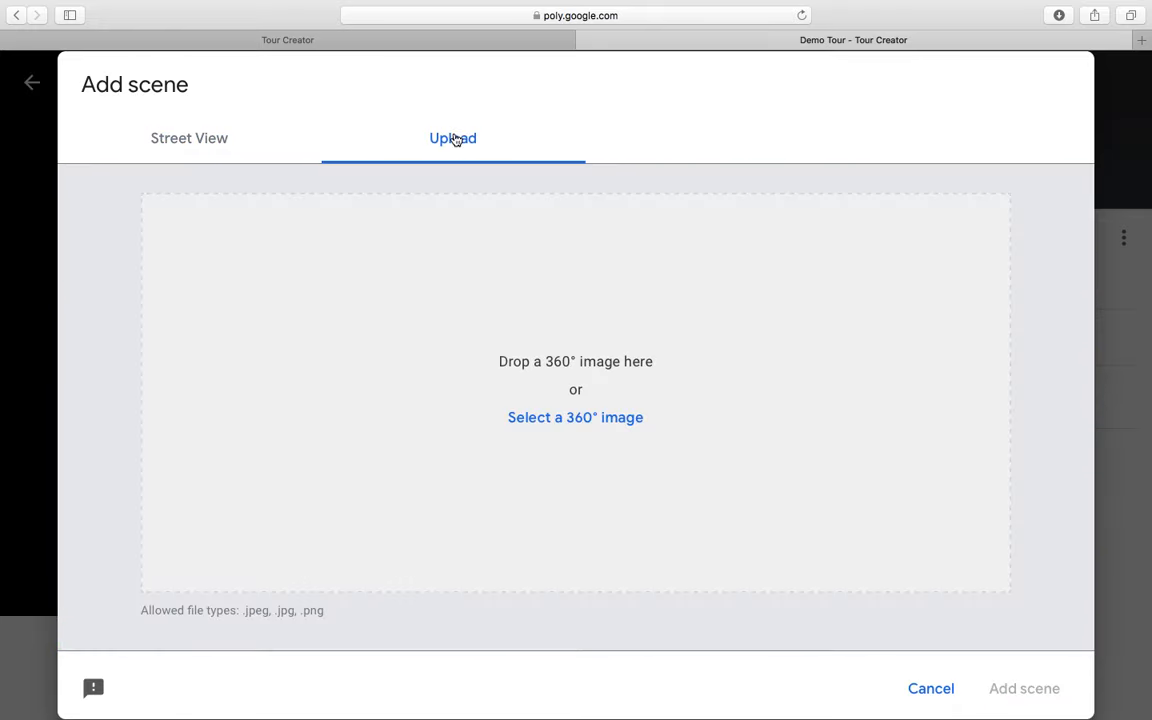
pyautogui.click(607, 431)
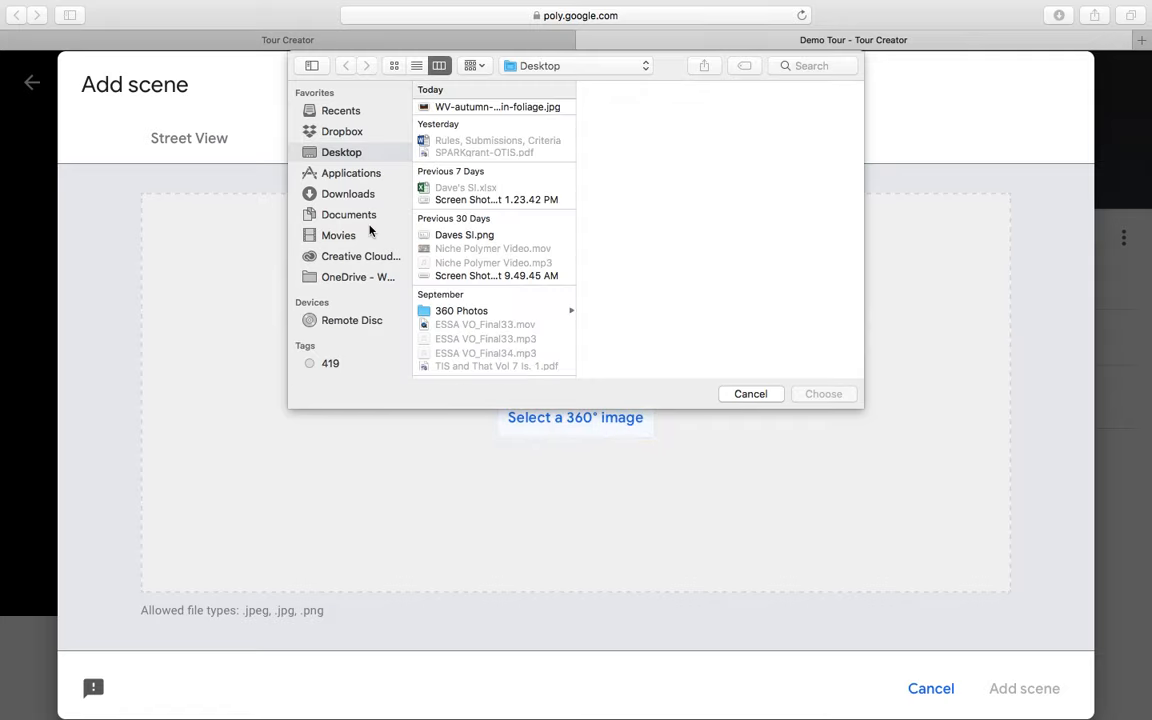
pyautogui.scroll(-5, 363, 181)
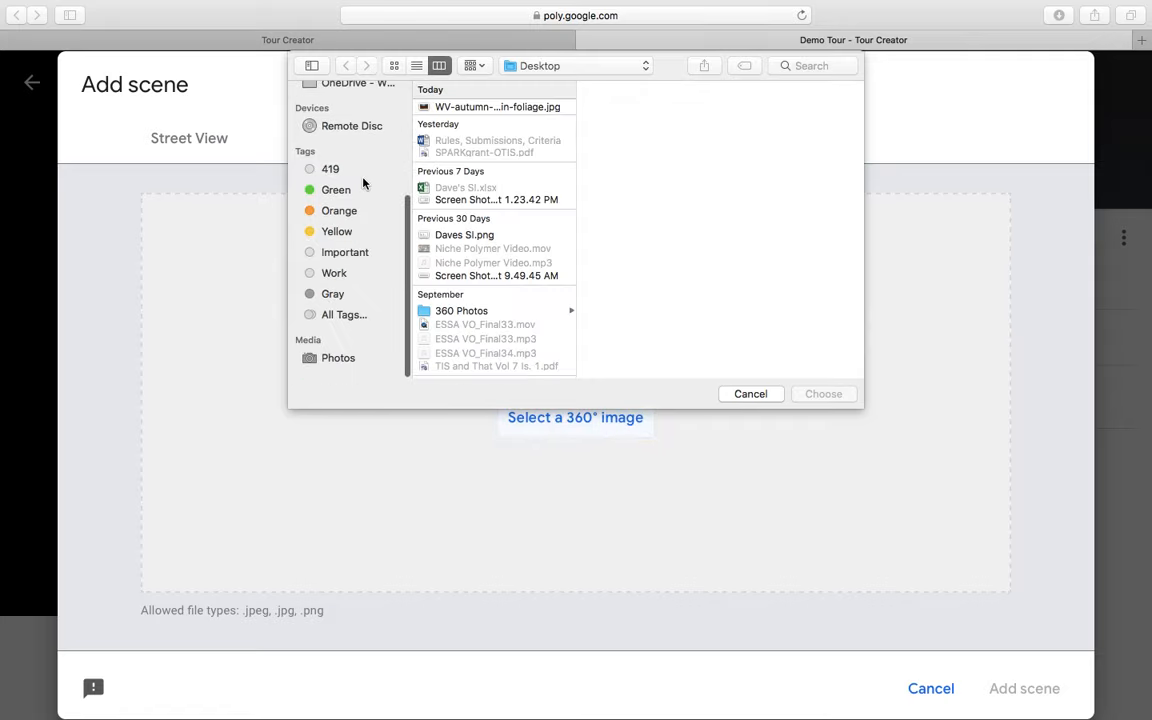
pyautogui.scroll(5, 363, 181)
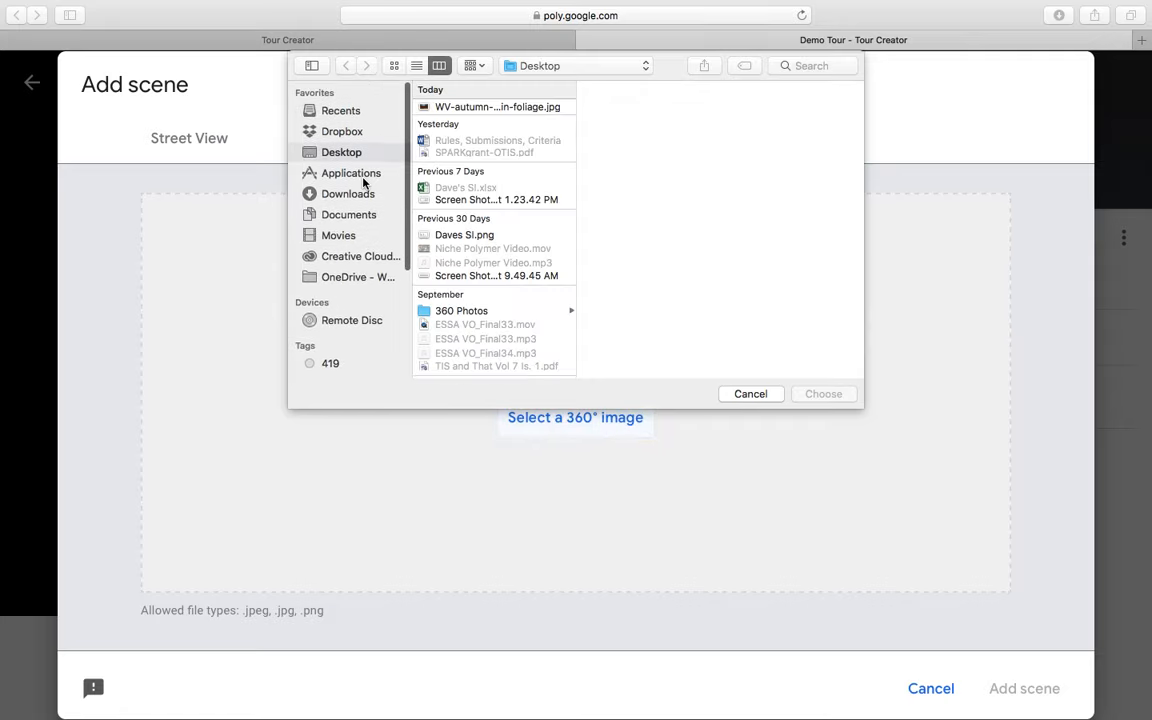
pyautogui.scroll(-3, 363, 181)
pyautogui.scroll(3, 363, 181)
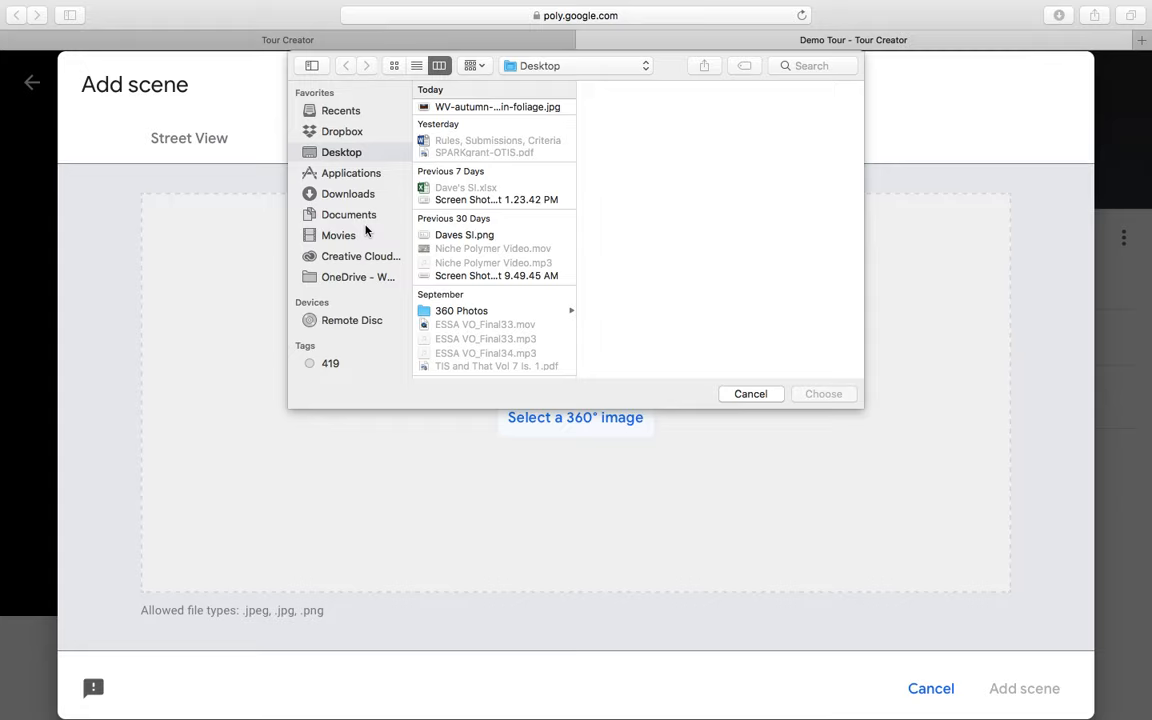
pyautogui.scroll(-5, 366, 231)
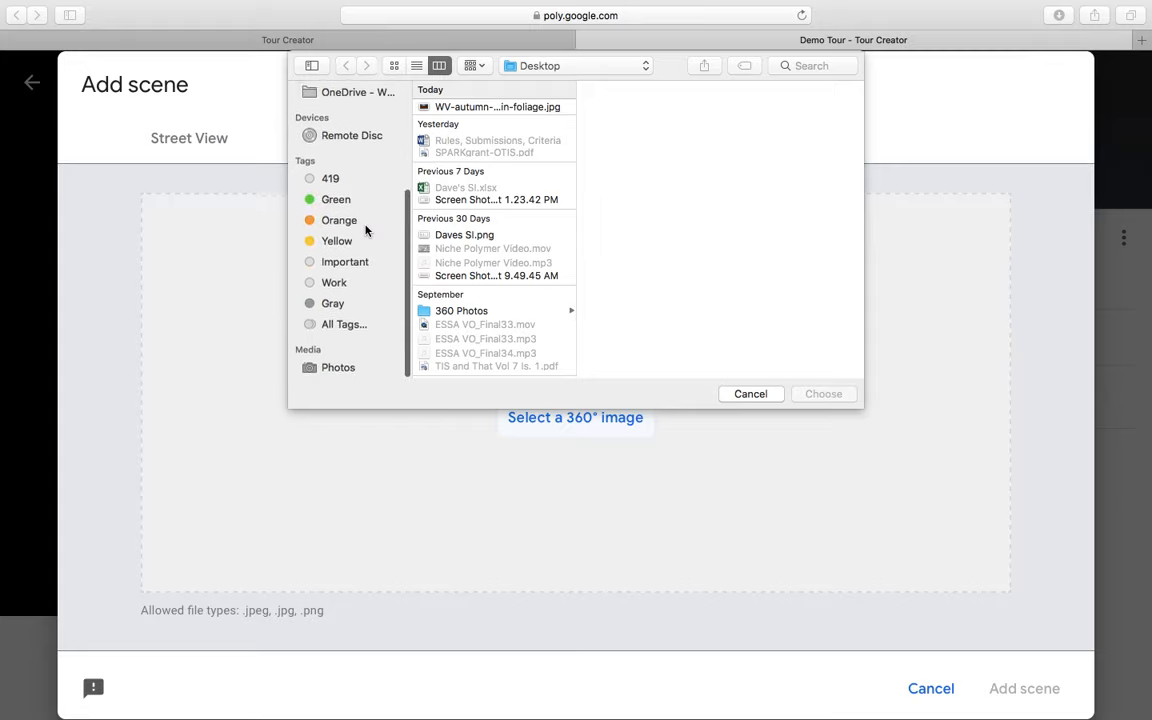
pyautogui.scroll(4, 366, 231)
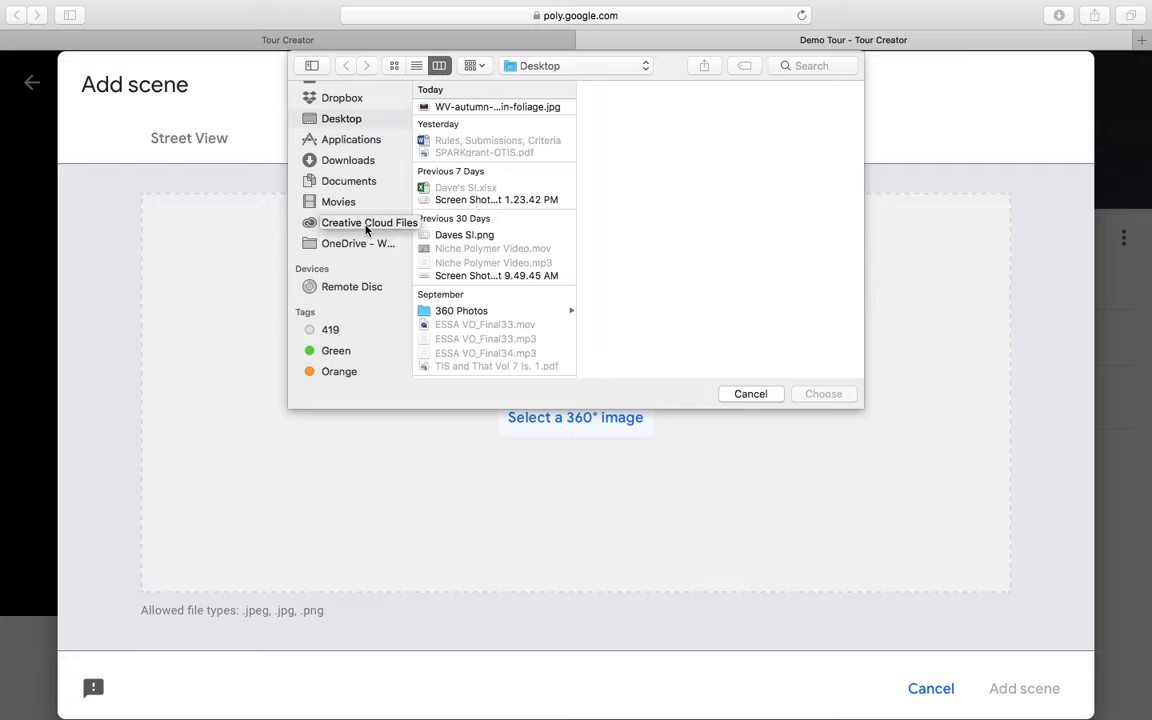
pyautogui.scroll(-1, 366, 231)
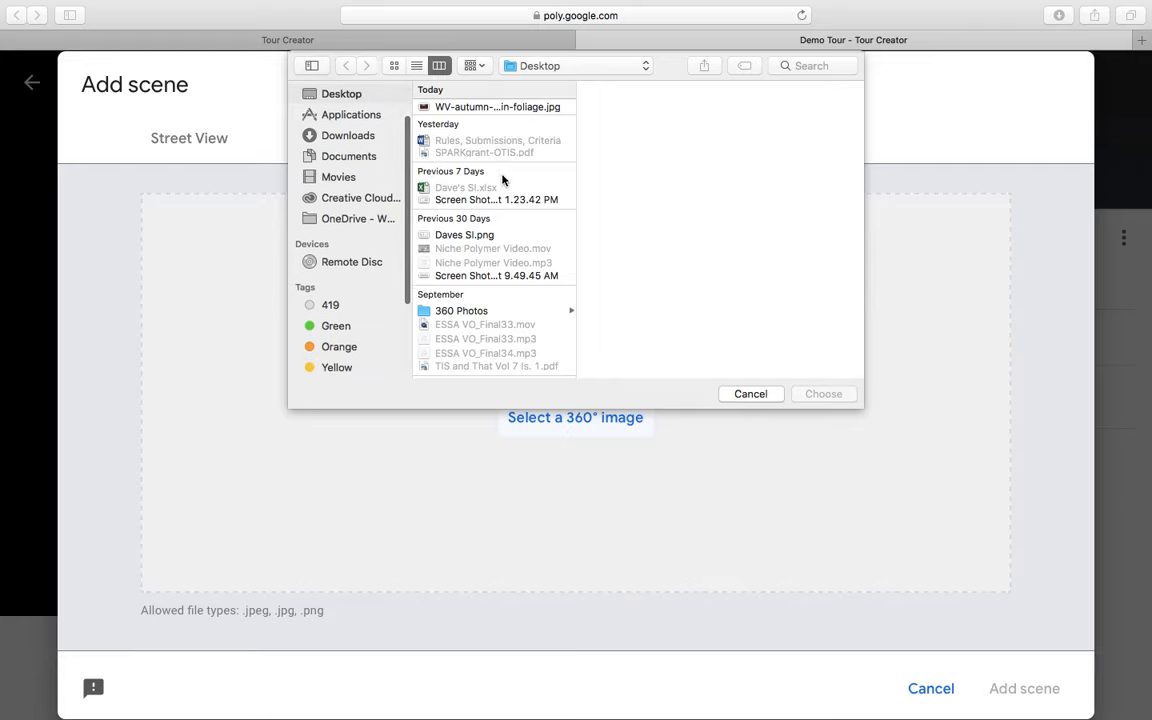
pyautogui.scroll(-3, 502, 180)
pyautogui.click(481, 257)
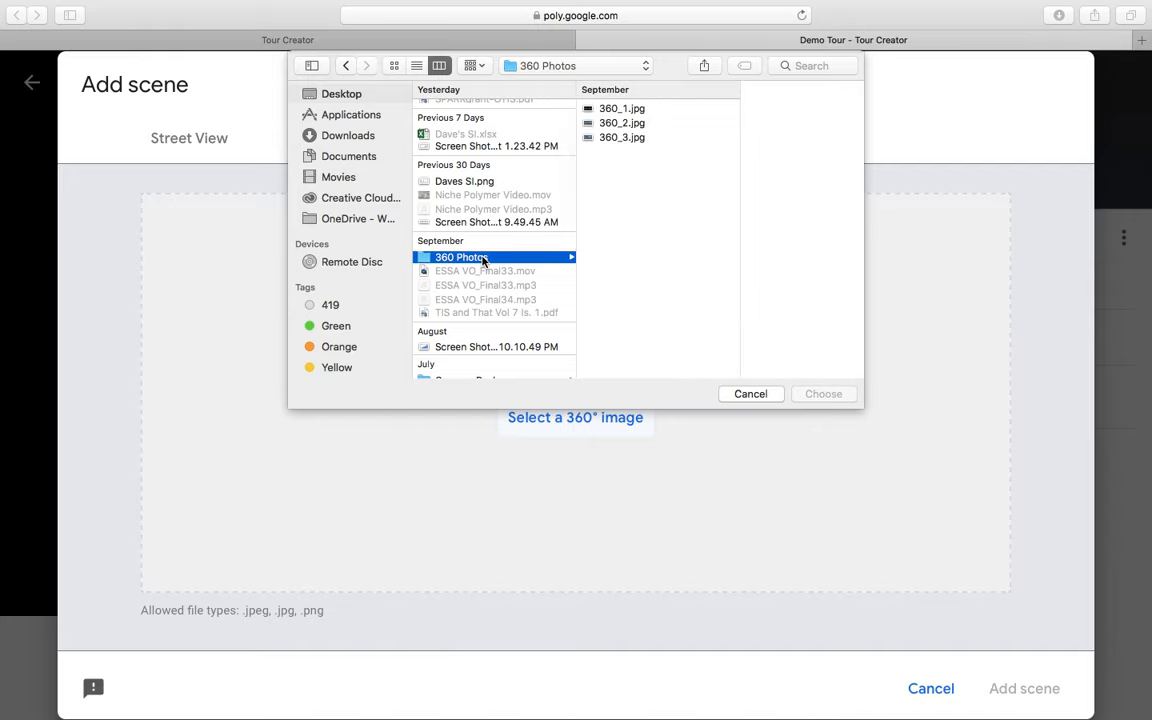
# Preview the 360° photos in the folder, upload 360_1.jpg and add it to the tour as a scene
pyautogui.click(621, 122)
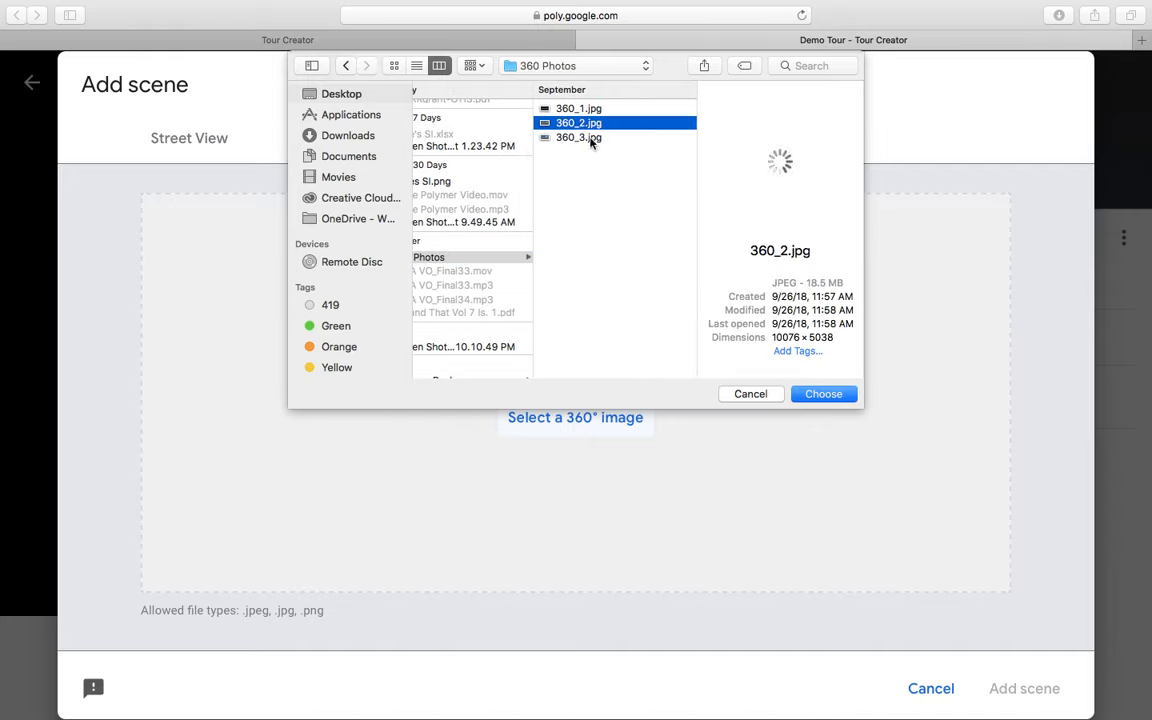
pyautogui.click(587, 139)
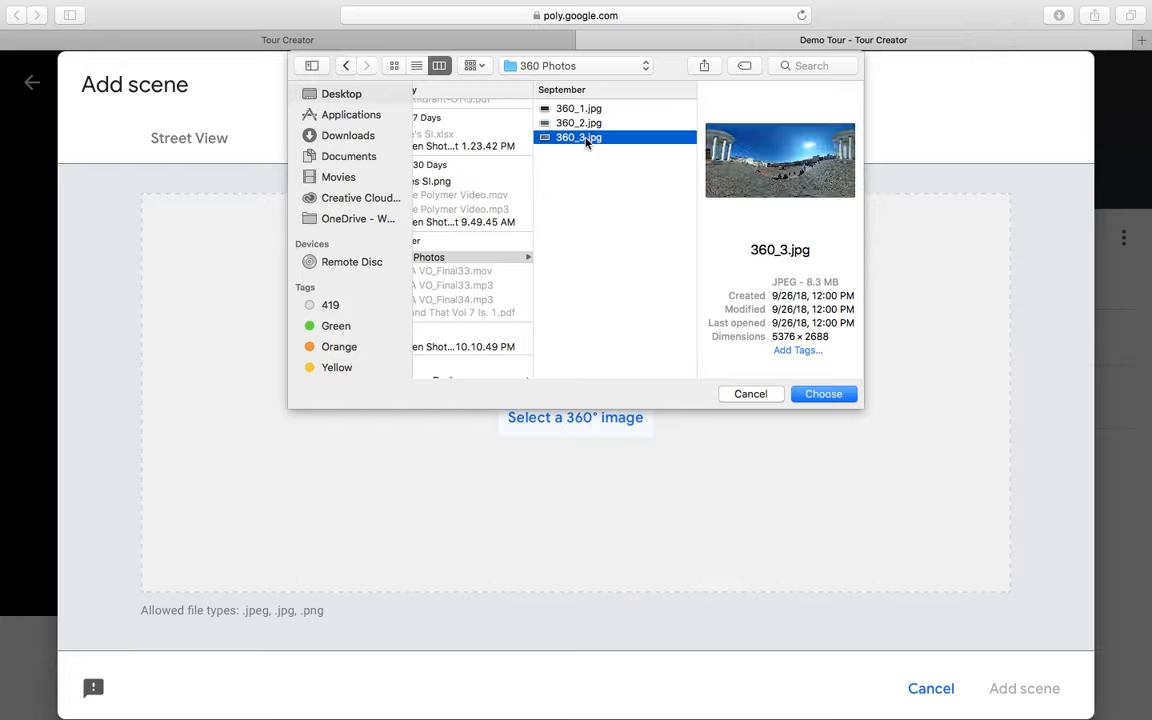
pyautogui.click(588, 123)
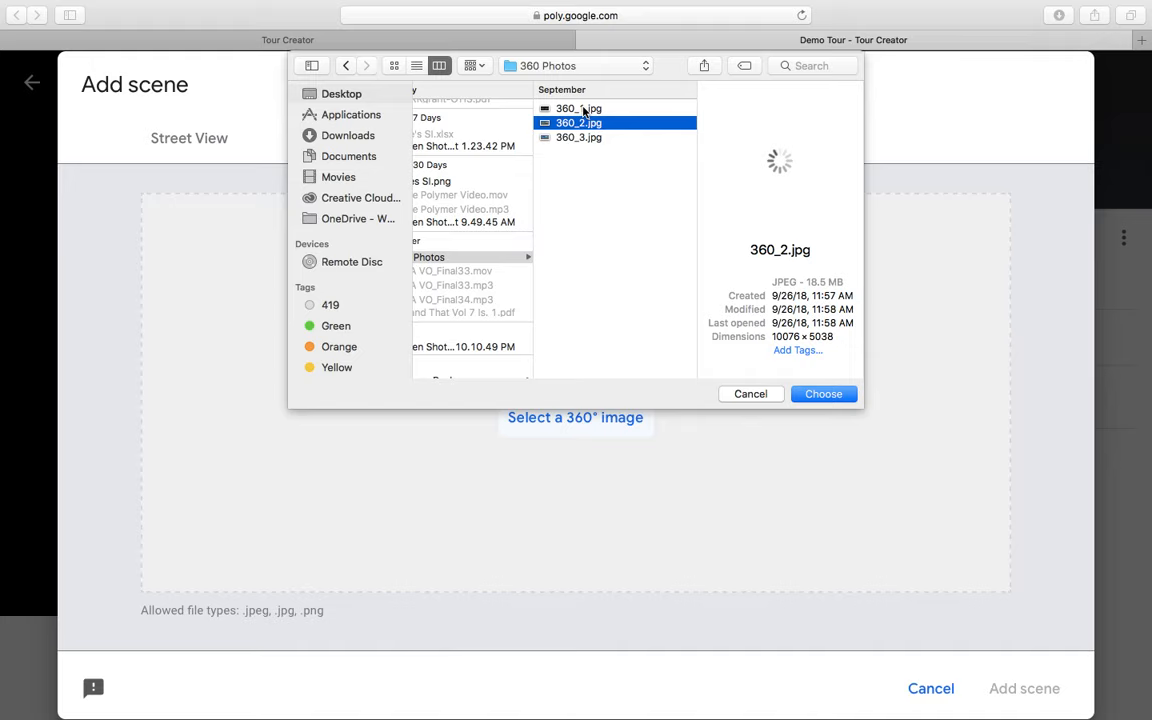
pyautogui.click(585, 110)
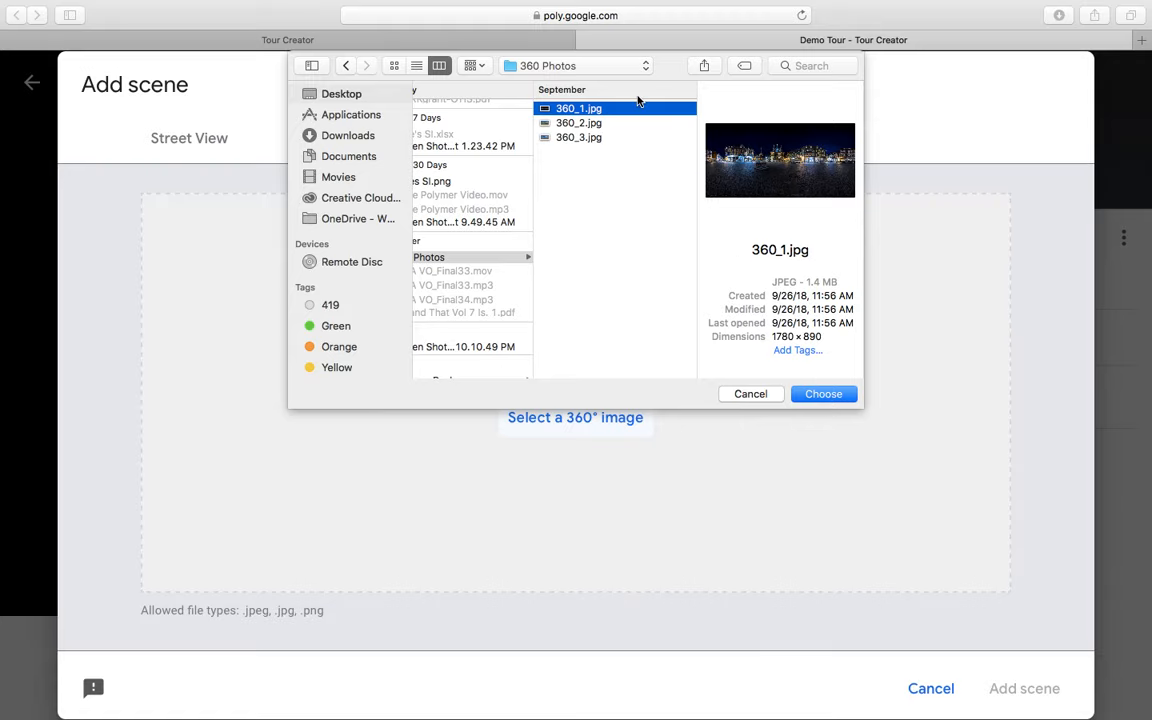
pyautogui.click(825, 394)
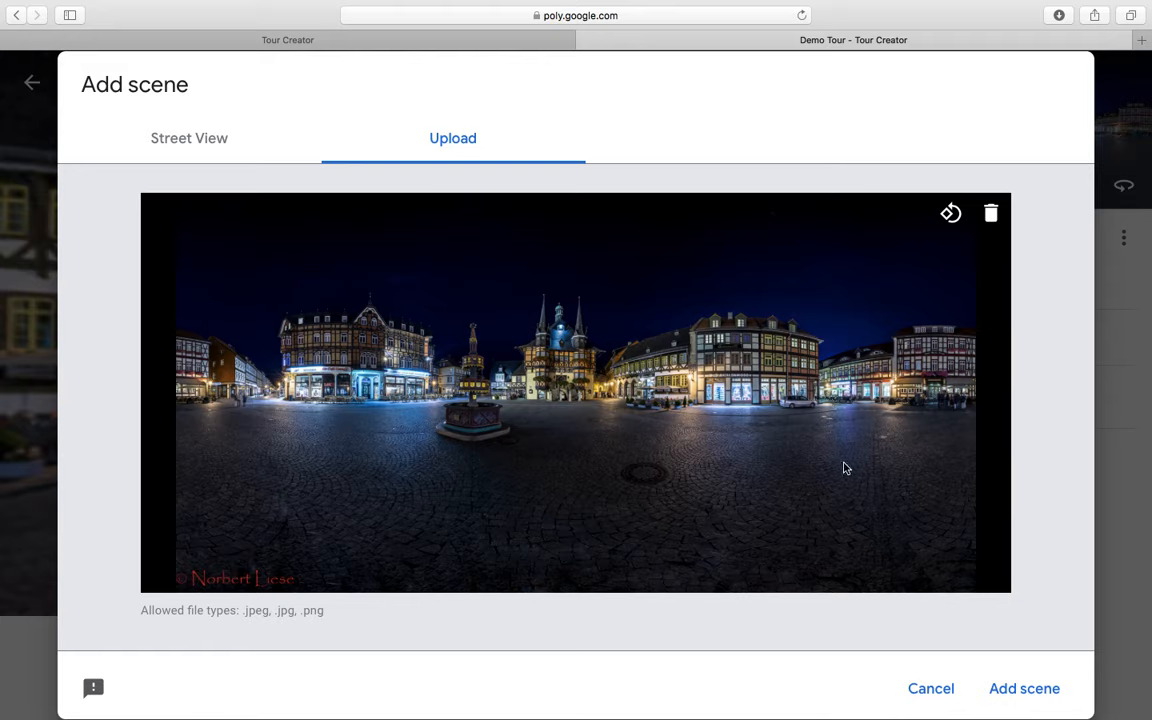
pyautogui.click(1024, 688)
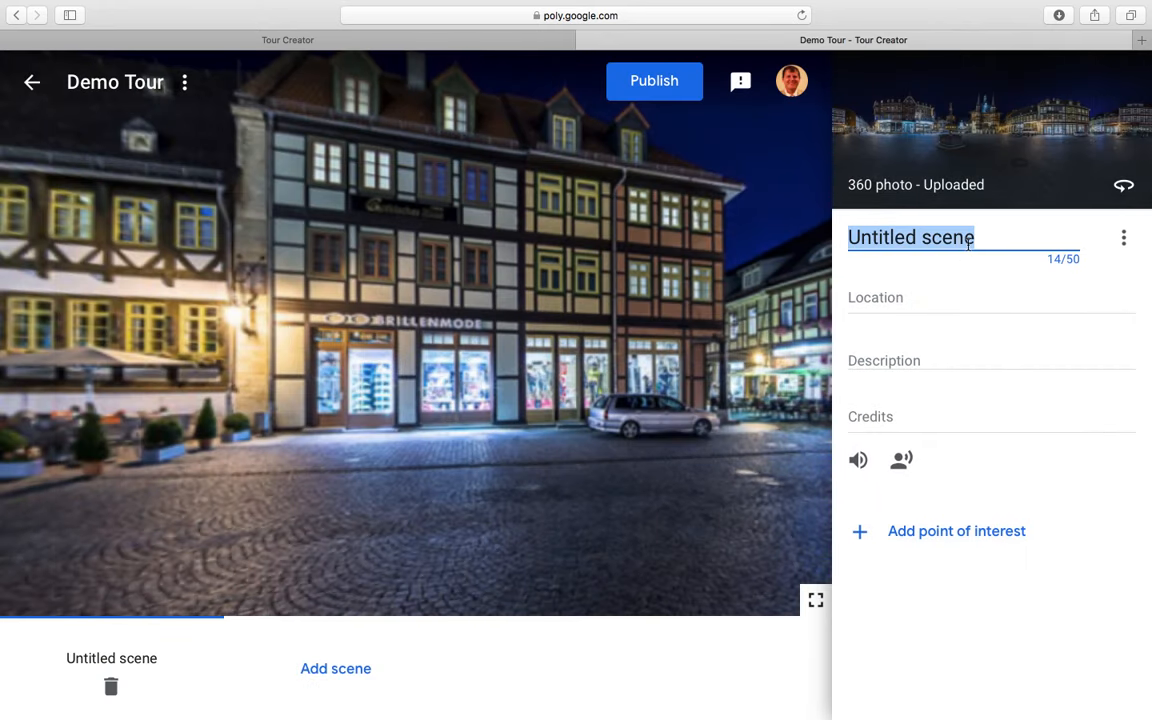
# Title the uploaded scene "German City" and set its location to Germany
pyautogui.write('Germ')
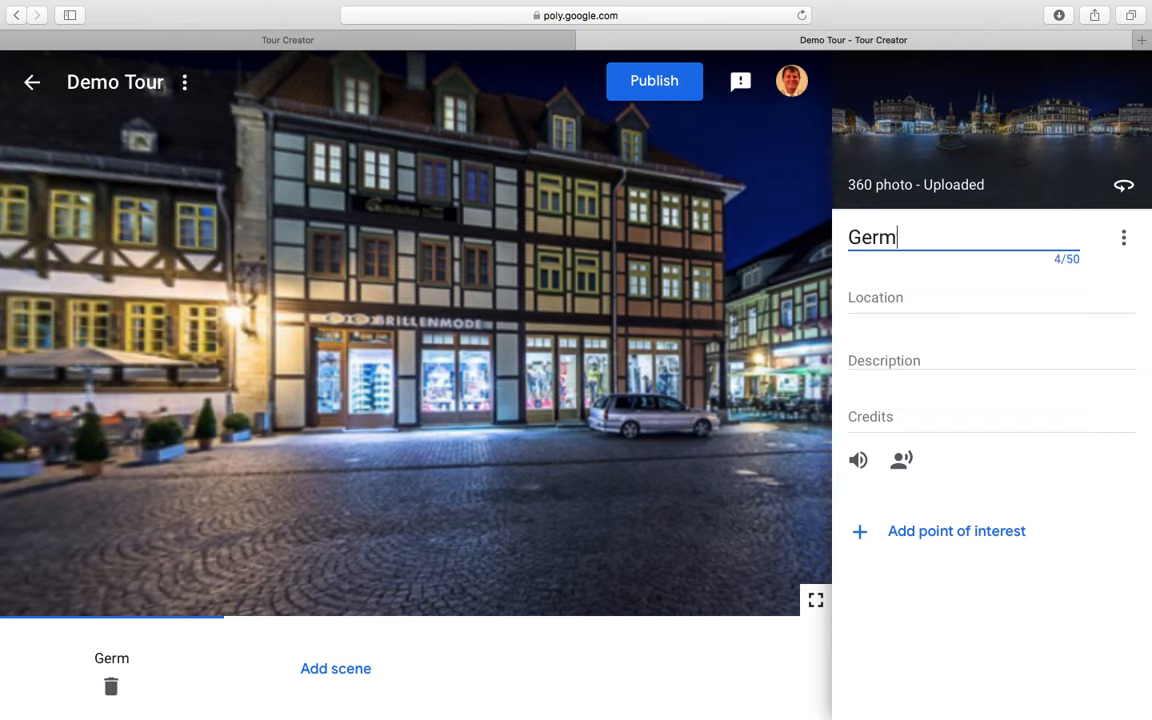
pyautogui.write('an City')
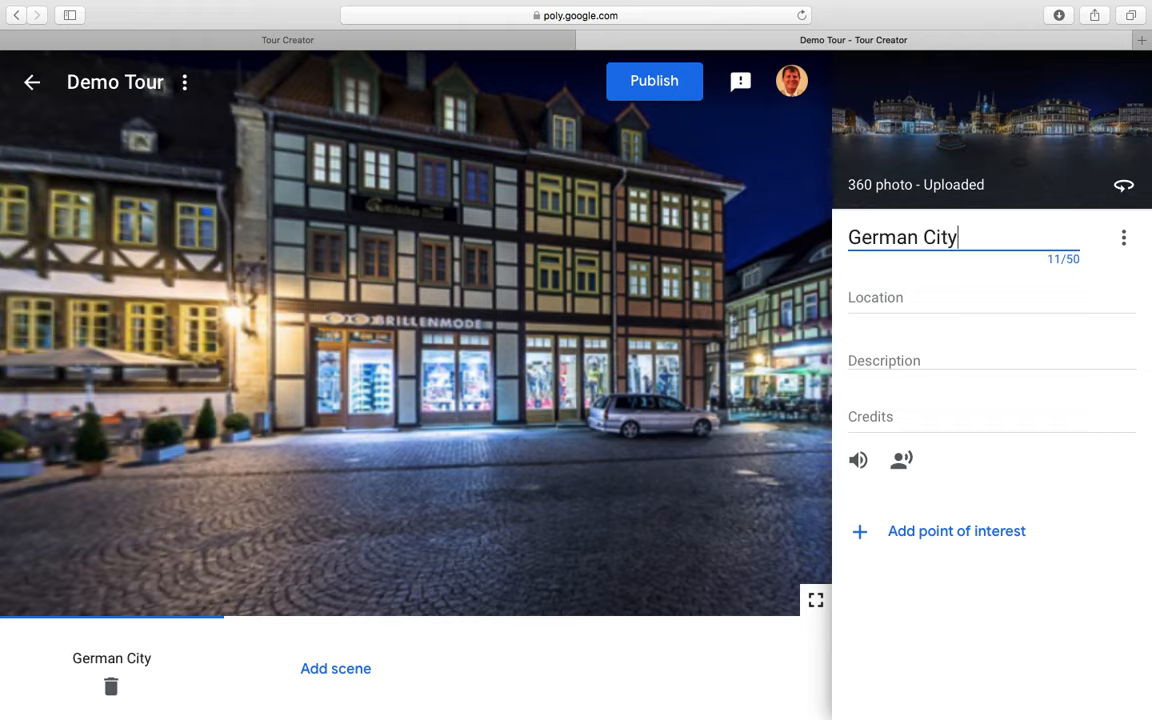
pyautogui.click(927, 293)
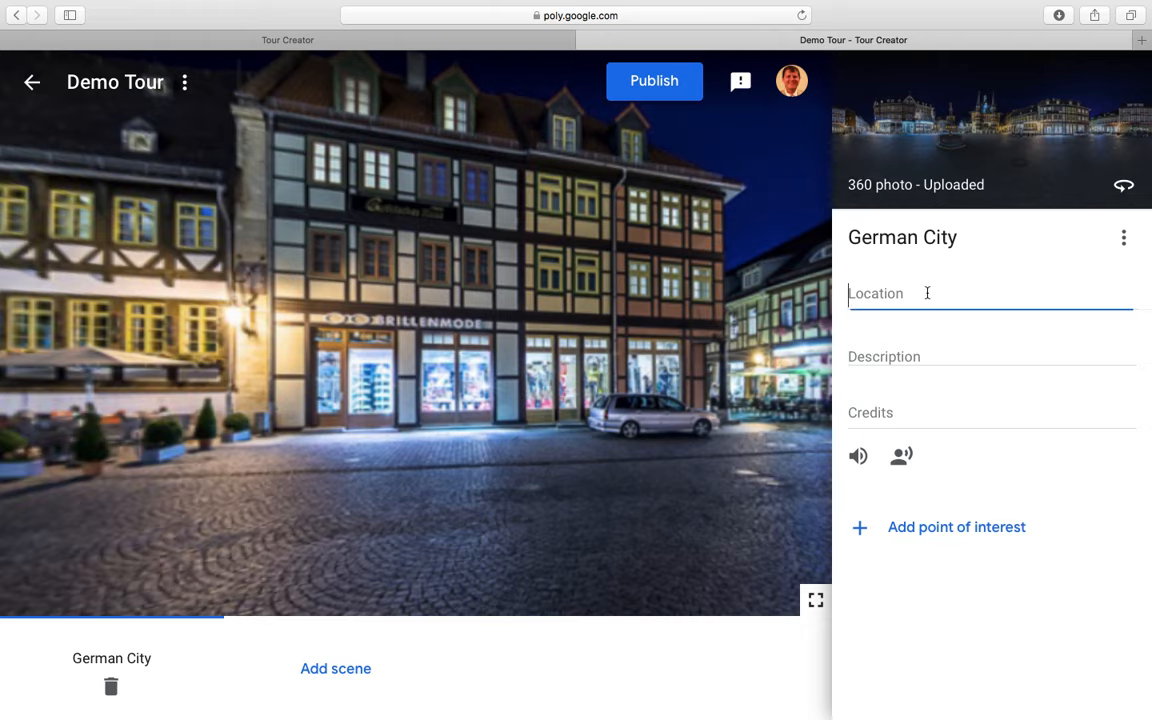
pyautogui.write('Germany')
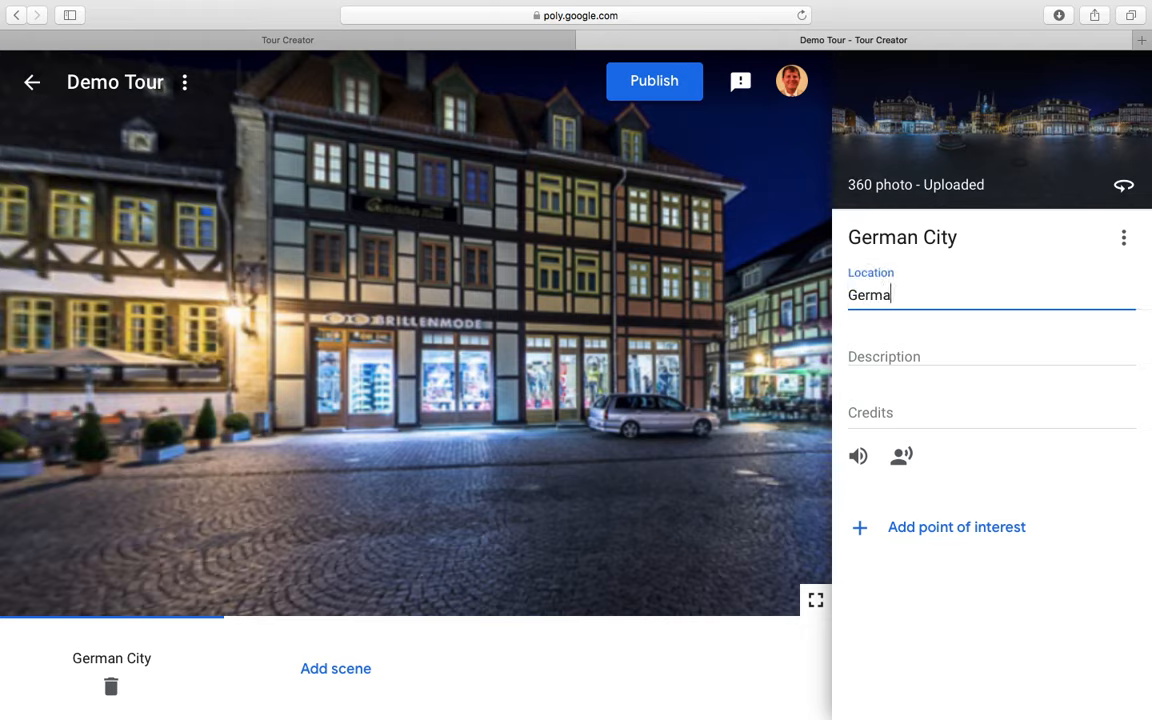
# Enter the filler text "gwjbrgkerjb gkj rbgljerbg'ioe nrjkbg;oi4" as the German City scene's description
pyautogui.click(901, 355)
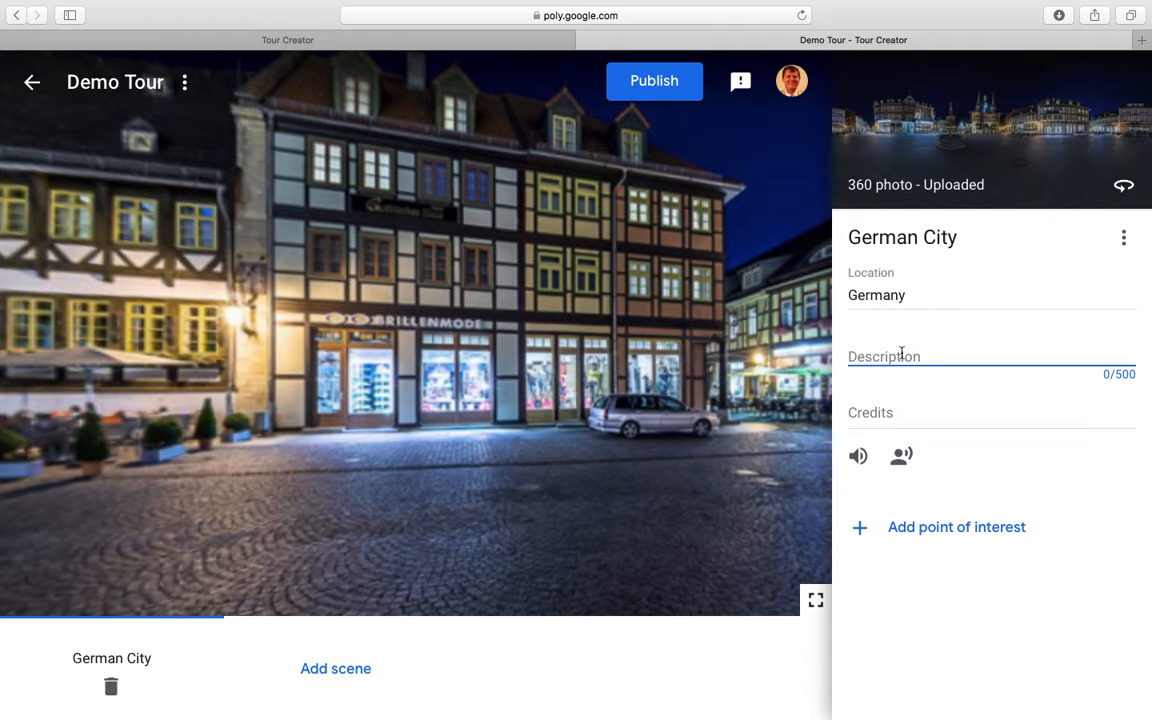
pyautogui.write('gwjbr')
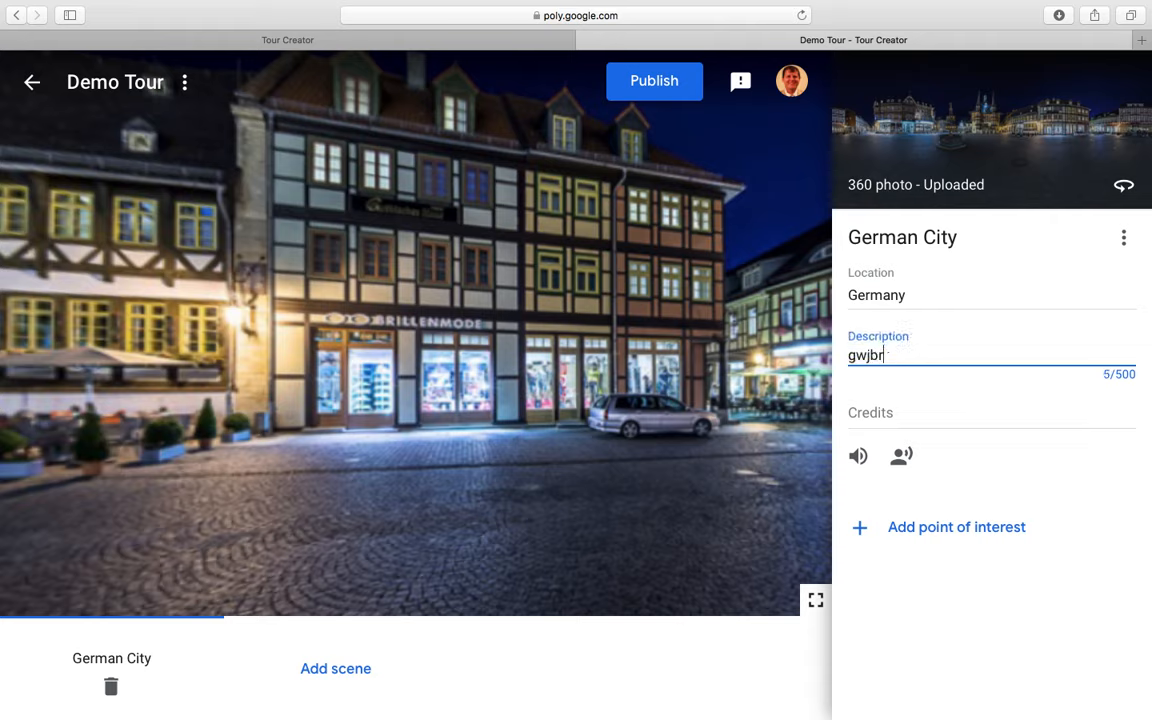
pyautogui.write("gkerjb gkj rbgljerbg'ioe nrjkbg;oi4")
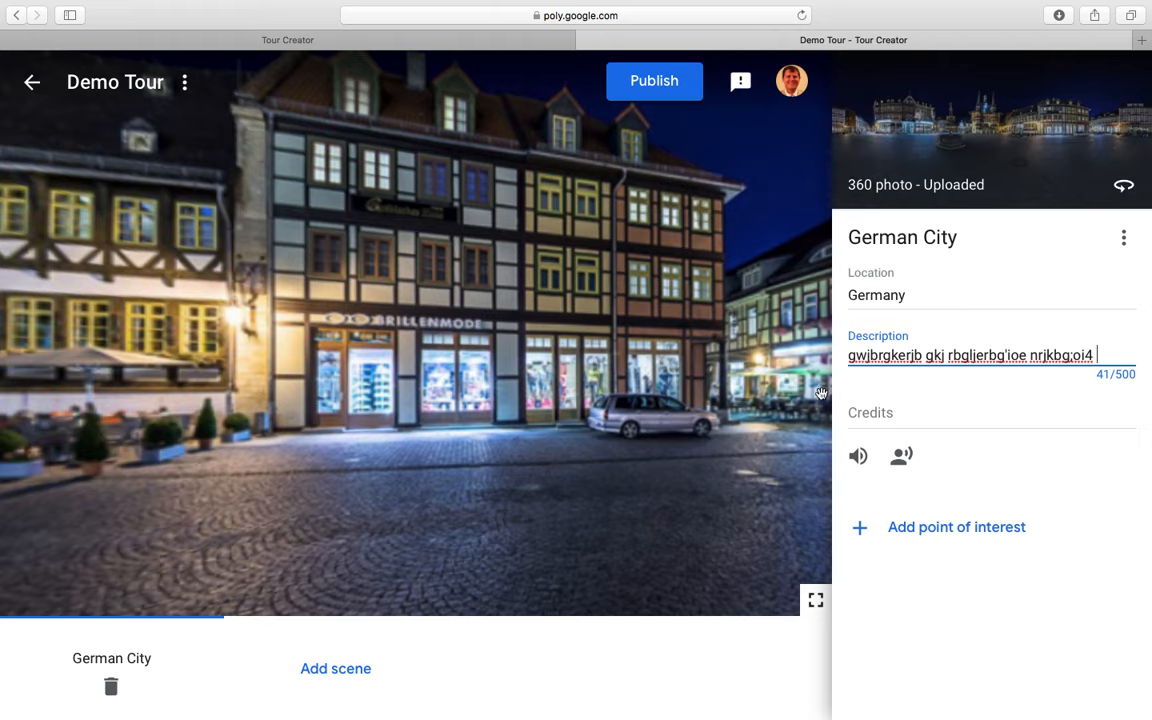
# Fill in the scene's credits with the student's first name, followed by a dash and the teacher's name with "3rd Grade Student"
pyautogui.click(868, 410)
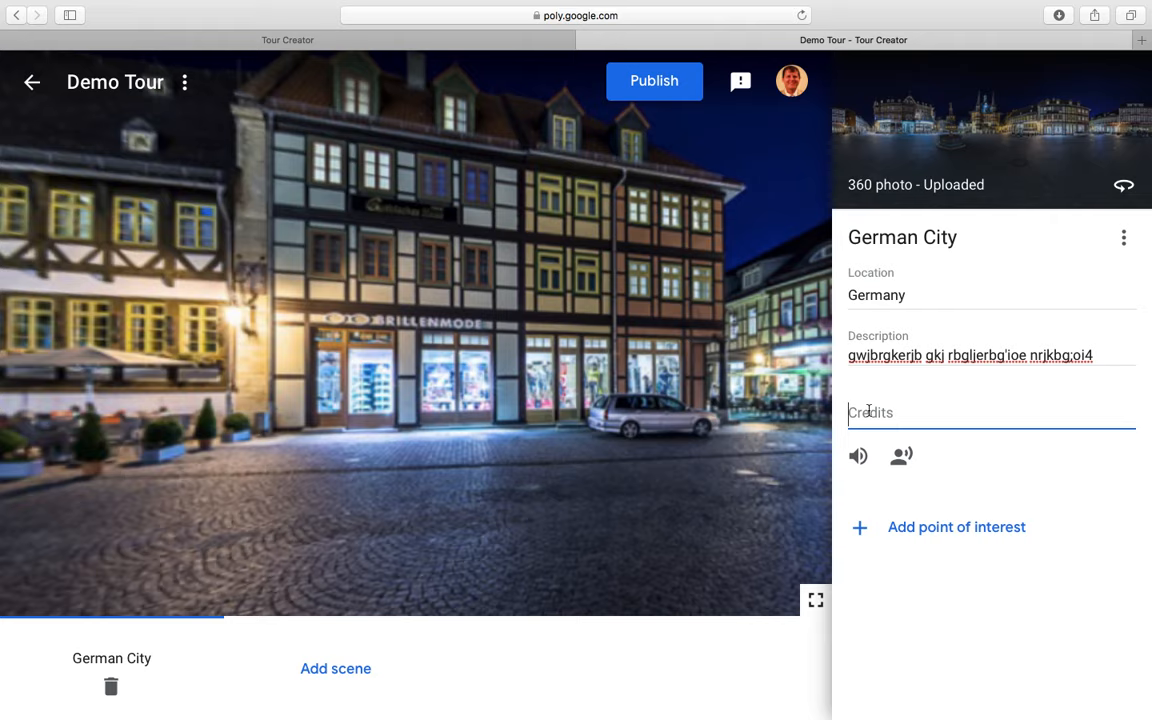
pyautogui.write('John')
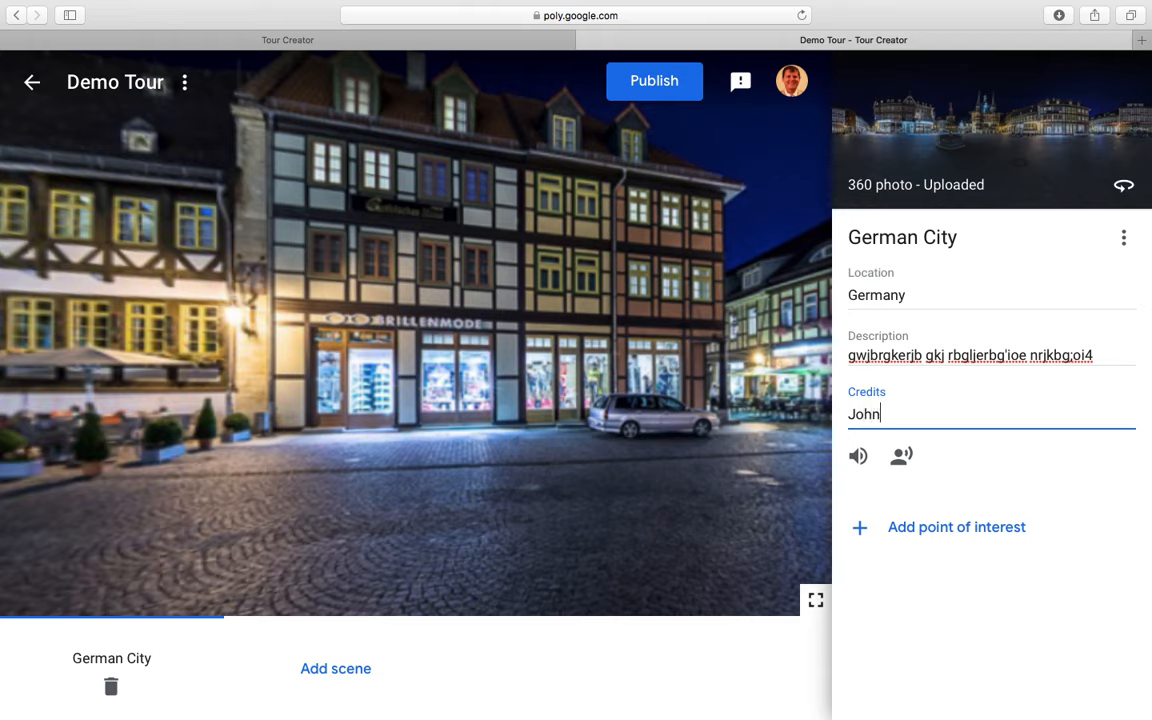
pyautogui.write("Mr RAtliff's")
pyautogui.press('BackSpace')
pyautogui.press('BackSpace')
pyautogui.press('BackSpace')
pyautogui.press('BackSpace')
pyautogui.press('BackSpace')
pyautogui.press('BackSpace')
pyautogui.press('BackSpace')
pyautogui.press('BackSpace')
pyautogui.press('BackSpace')
pyautogui.write("atliff's 3rd Grade Student")
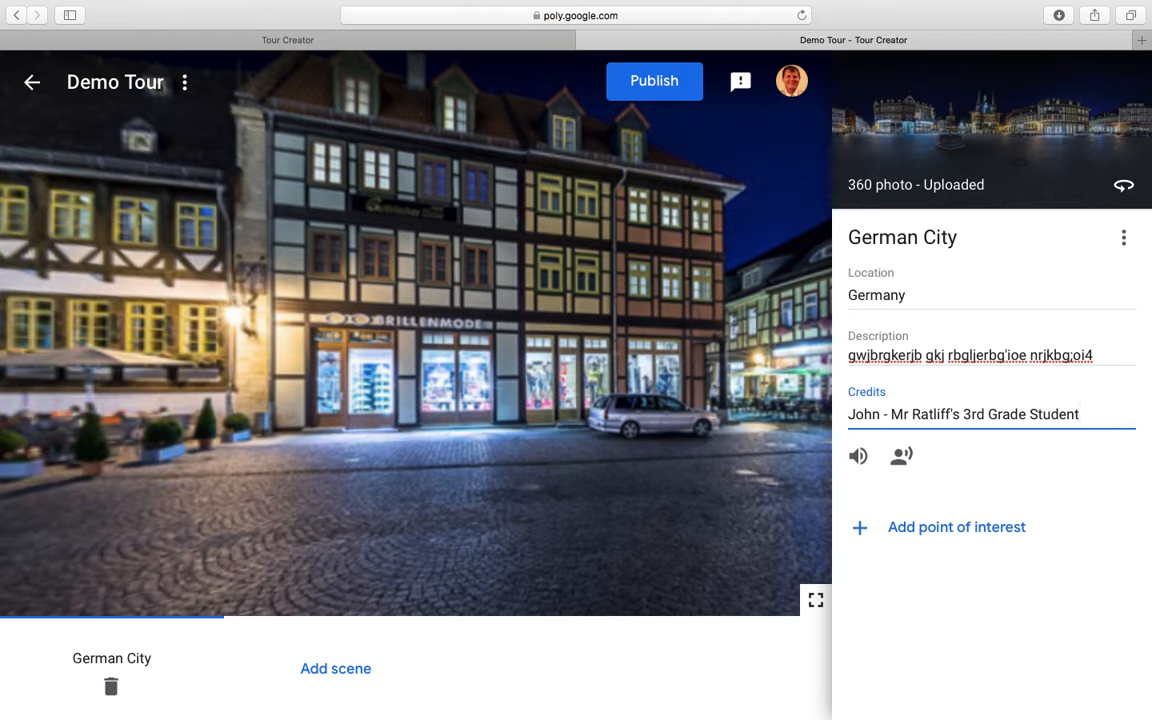
# Remove the student's name and dash from the credits and replace "Student" with "Class"
pyautogui.click(891, 414)
pyautogui.press('BackSpace')
pyautogui.press('BackSpace')
pyautogui.press('BackSpace')
pyautogui.press('BackSpace')
pyautogui.press('BackSpace')
pyautogui.press('BackSpace')
pyautogui.press('BackSpace')
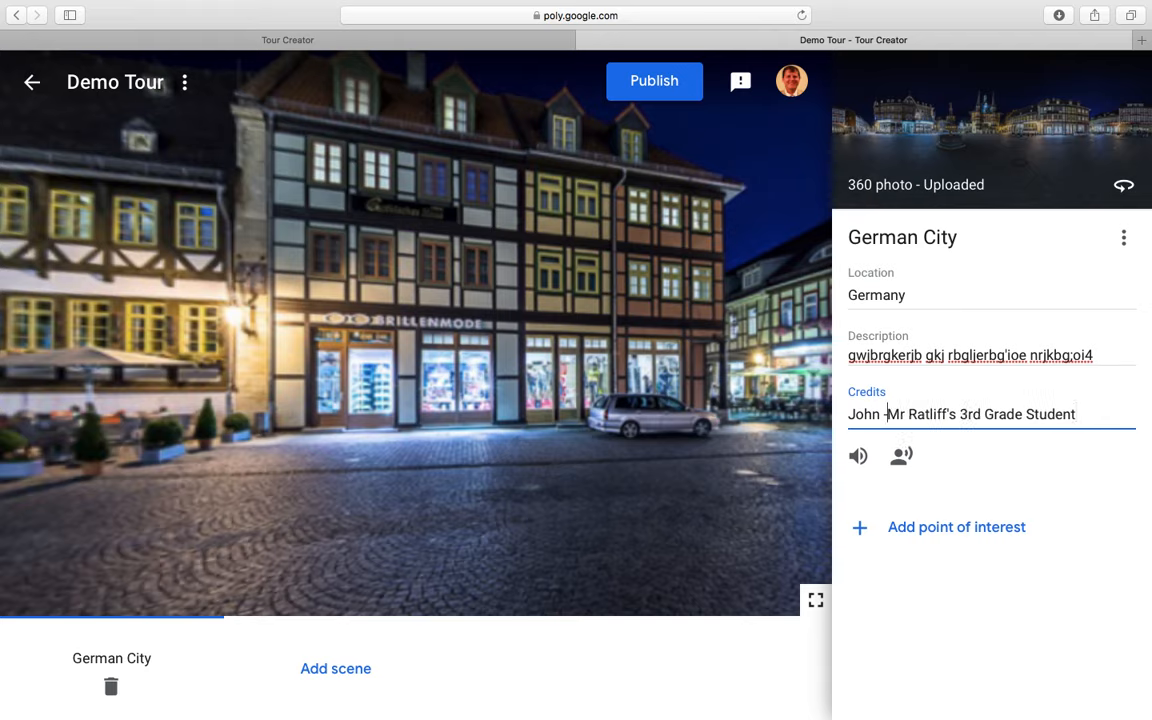
pyautogui.click(1042, 414)
pyautogui.press('BackSpace')
pyautogui.press('BackSpace')
pyautogui.press('BackSpace')
pyautogui.press('BackSpace')
pyautogui.press('BackSpace')
pyautogui.press('BackSpace')
pyautogui.press('BackSpace')
pyautogui.write('Classs')
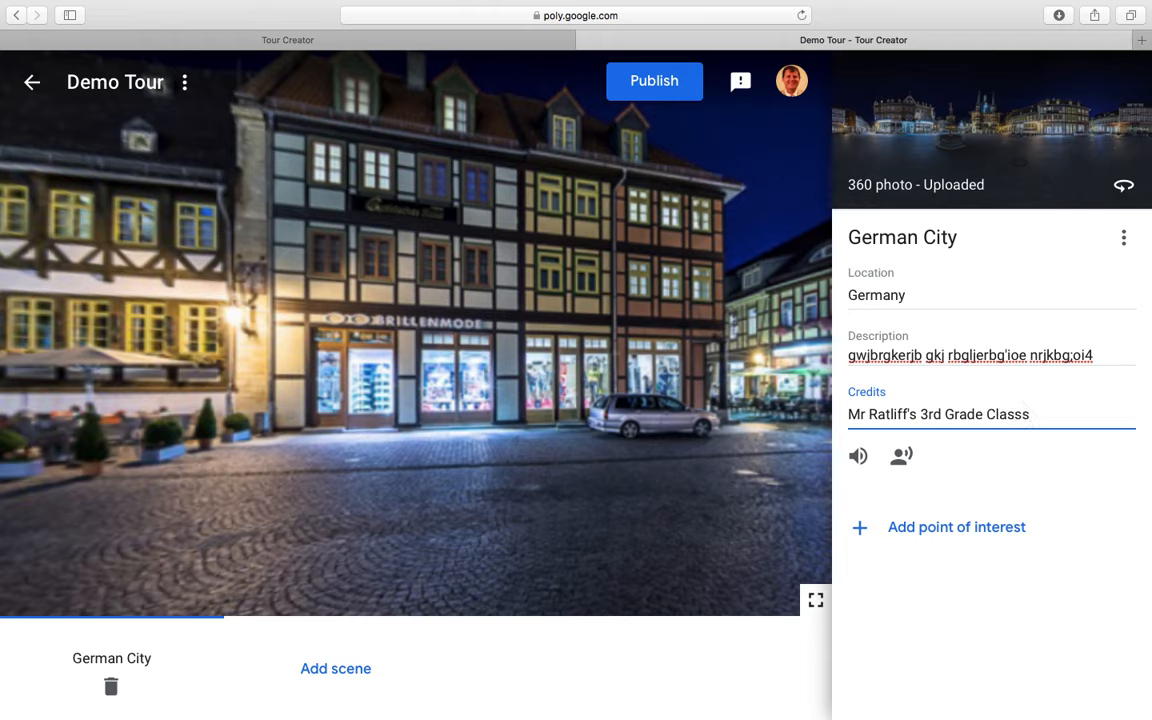
pyautogui.press('BackSpace')
# Look around the German City 360° scene and check the upload options for scene narration
pyautogui.moveTo(763, 401); pyautogui.dragTo(427, 399)
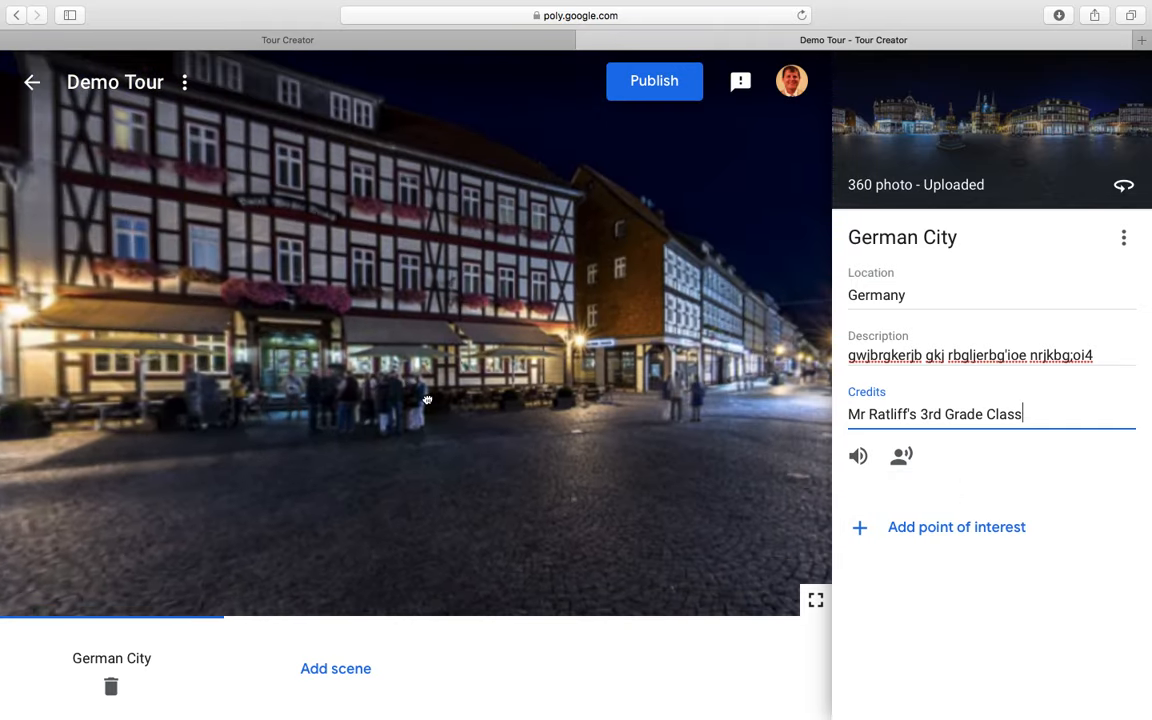
pyautogui.moveTo(541, 389); pyautogui.dragTo(339, 393)
pyautogui.moveTo(601, 368); pyautogui.dragTo(371, 374)
pyautogui.moveTo(534, 361); pyautogui.dragTo(438, 362)
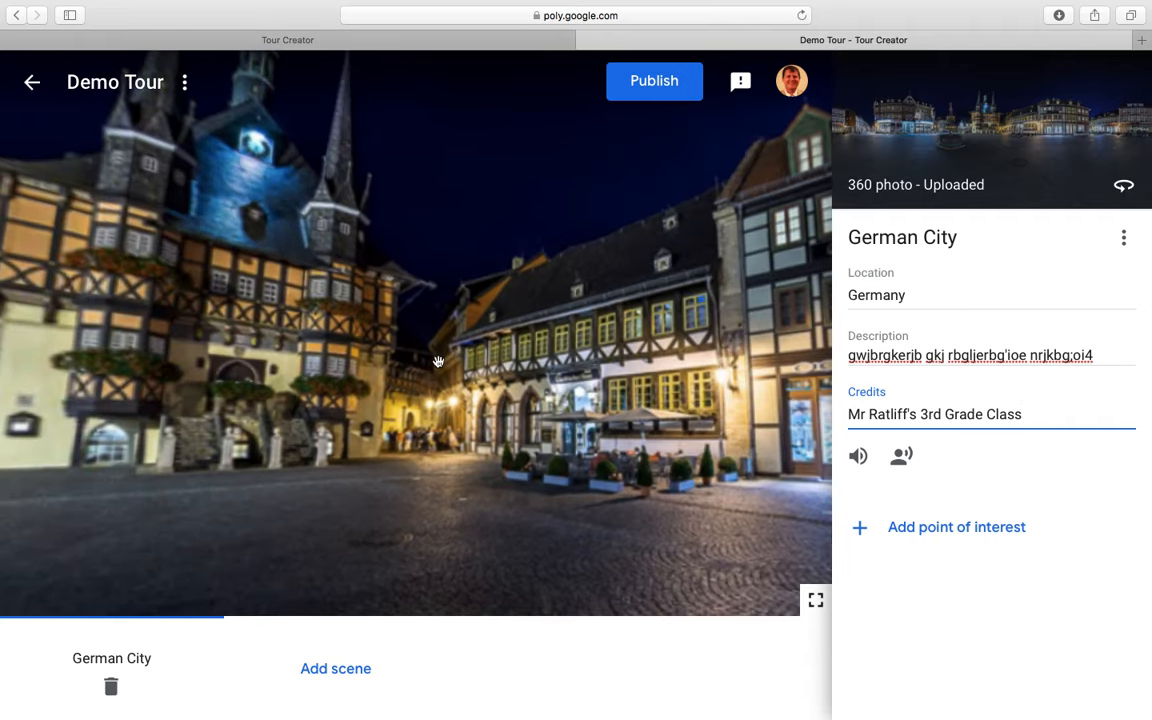
pyautogui.moveTo(610, 330); pyautogui.dragTo(298, 351)
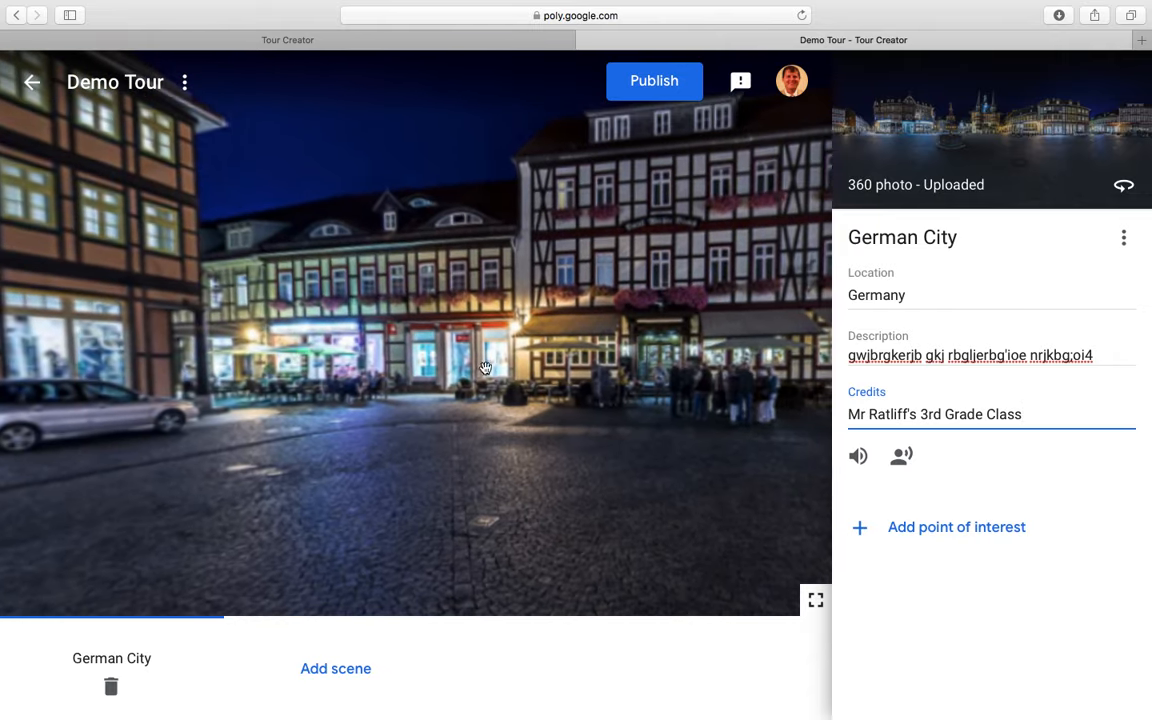
pyautogui.moveTo(446, 331); pyautogui.dragTo(350, 333)
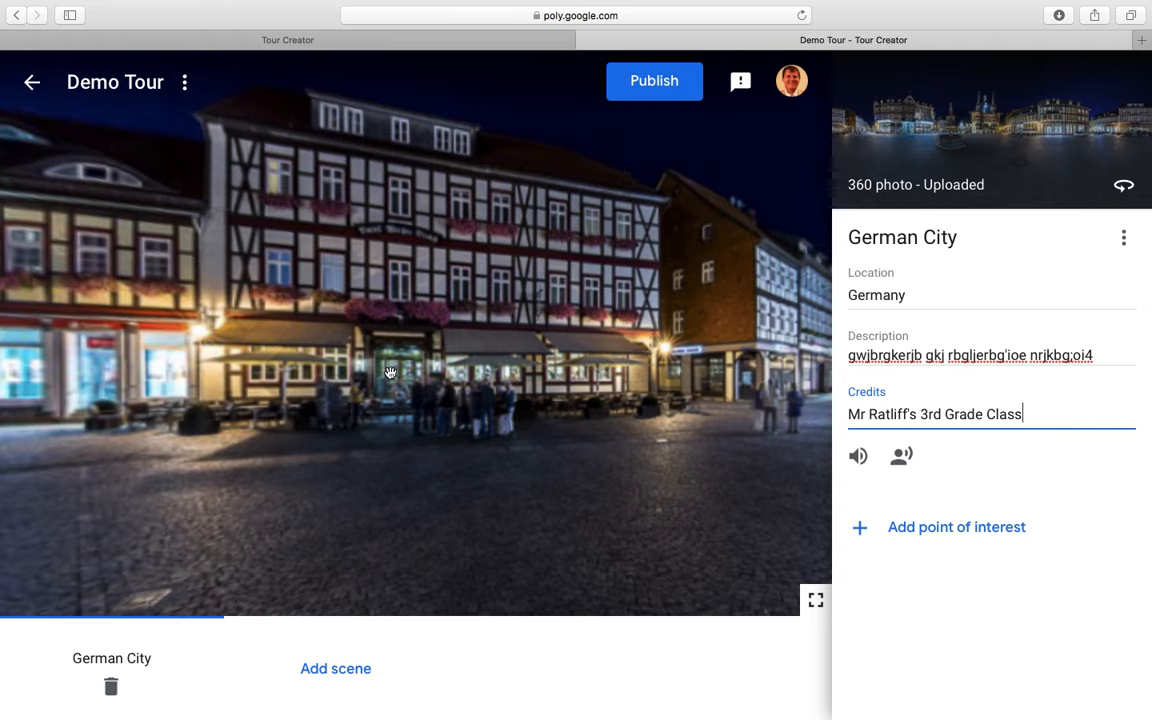
pyautogui.click(903, 459)
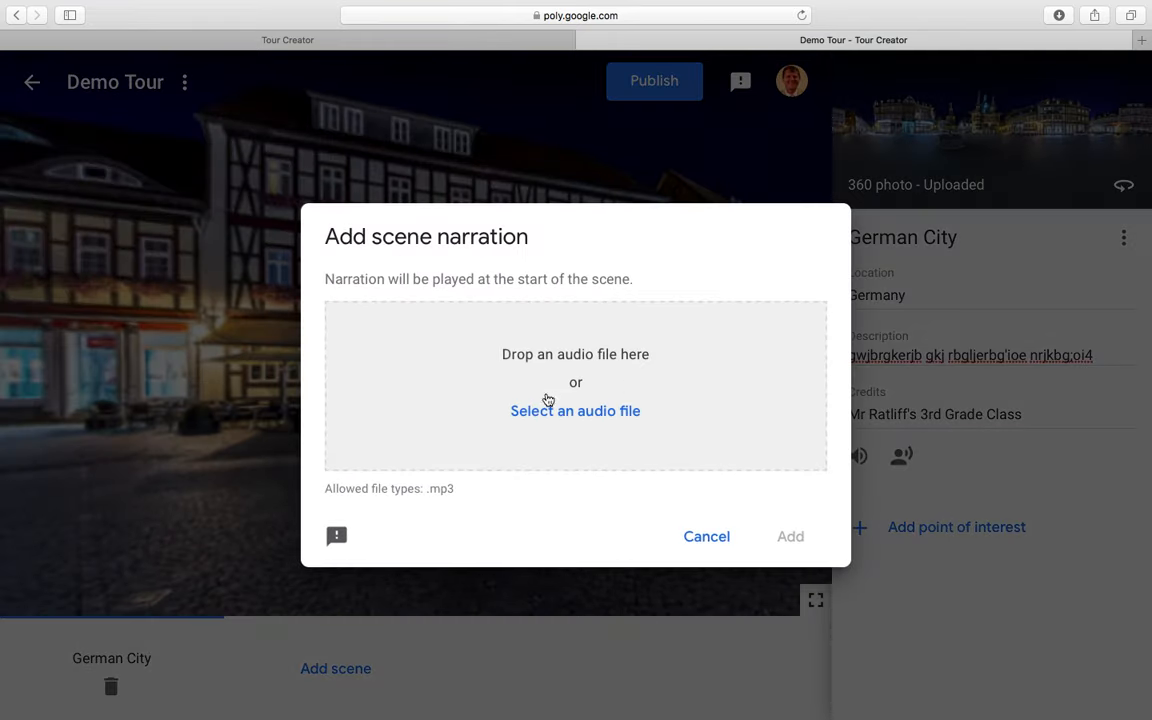
pyautogui.click(716, 537)
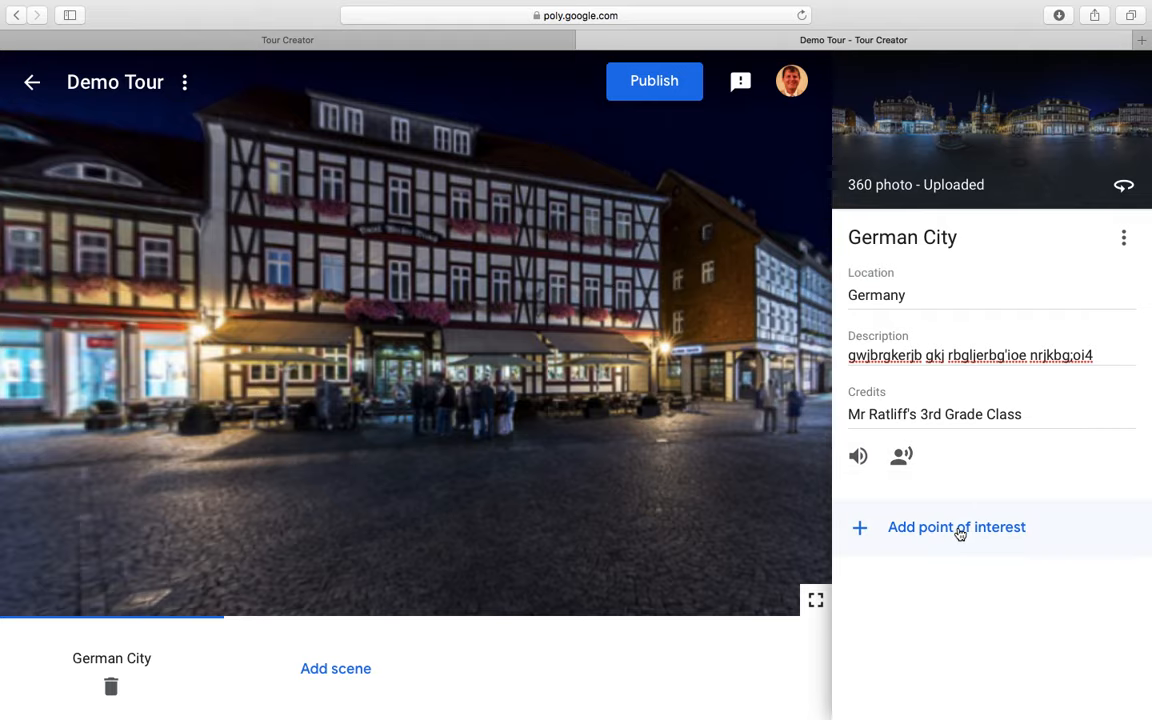
# Add a point of interest to the German City scene and place it on the fountain's column
pyautogui.moveTo(707, 481); pyautogui.dragTo(422, 487)
pyautogui.moveTo(617, 452); pyautogui.dragTo(432, 450)
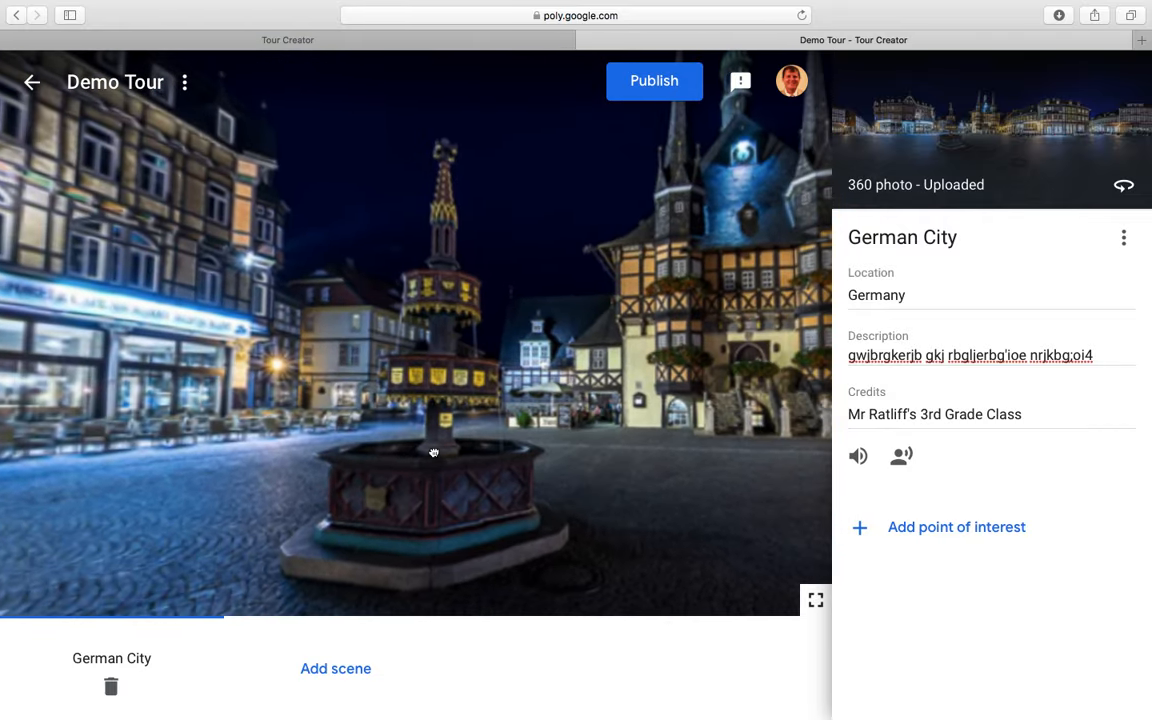
pyautogui.moveTo(707, 478); pyautogui.dragTo(669, 466)
pyautogui.click(918, 527)
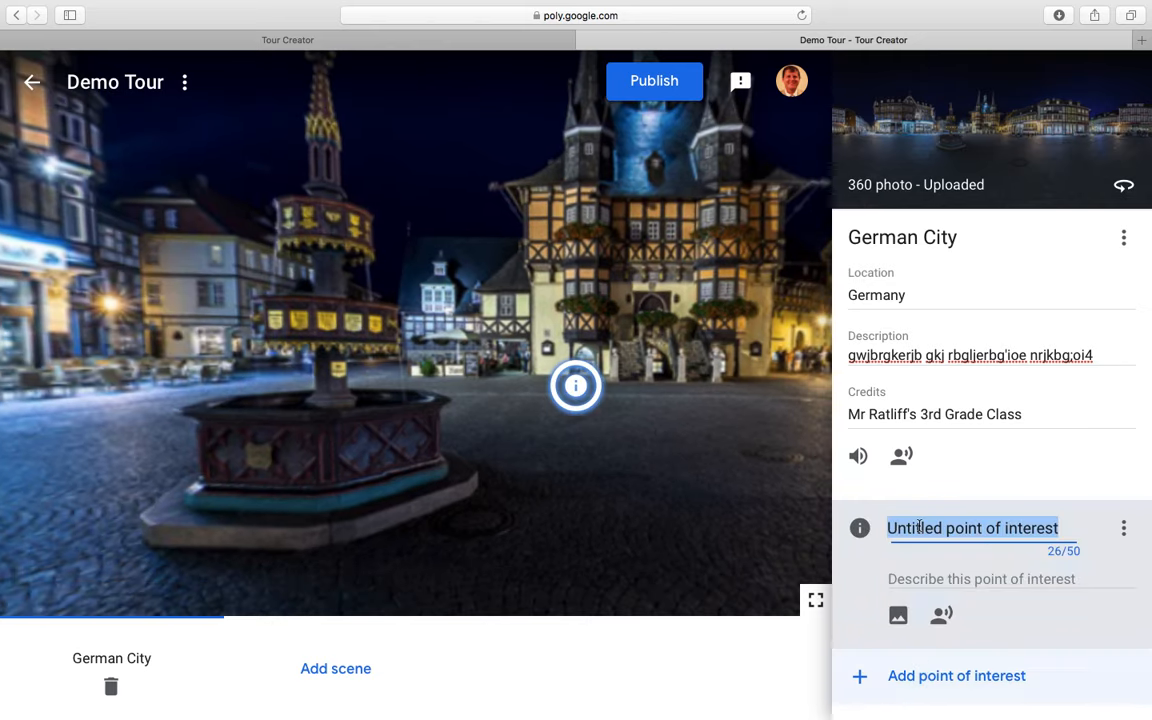
pyautogui.moveTo(576, 386); pyautogui.dragTo(323, 303)
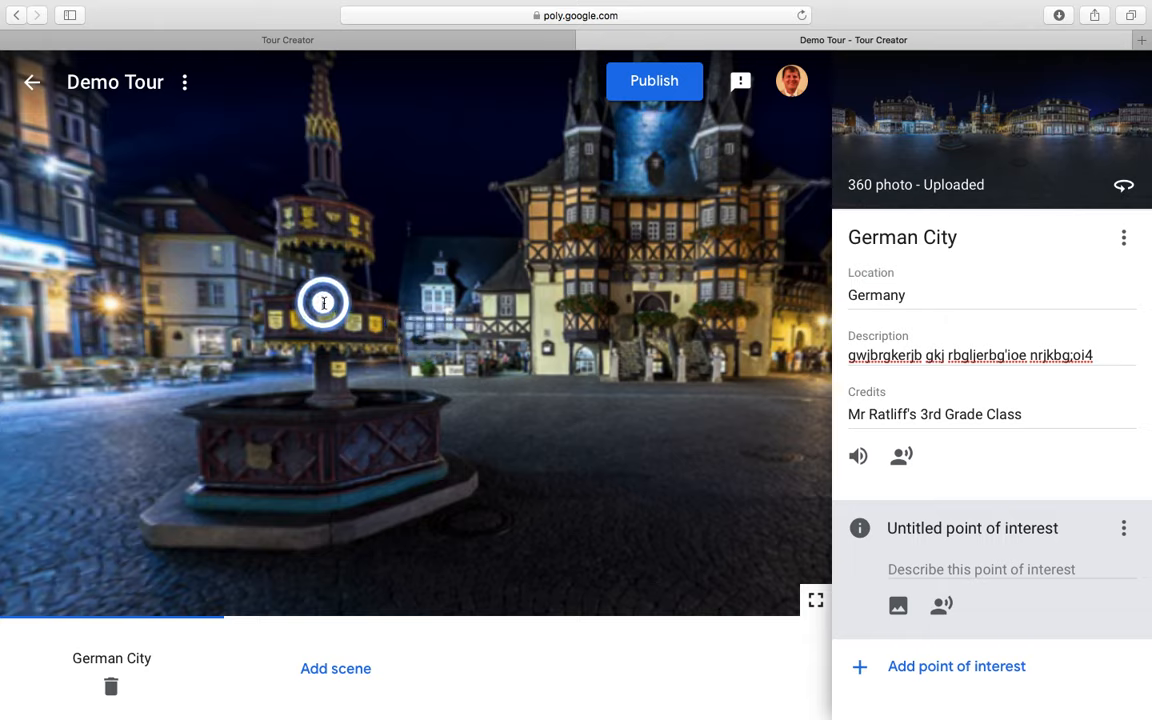
# Title the fountain's point of interest "Text explaining this point"
pyautogui.click(1041, 528)
pyautogui.tripleClick(1041, 528)
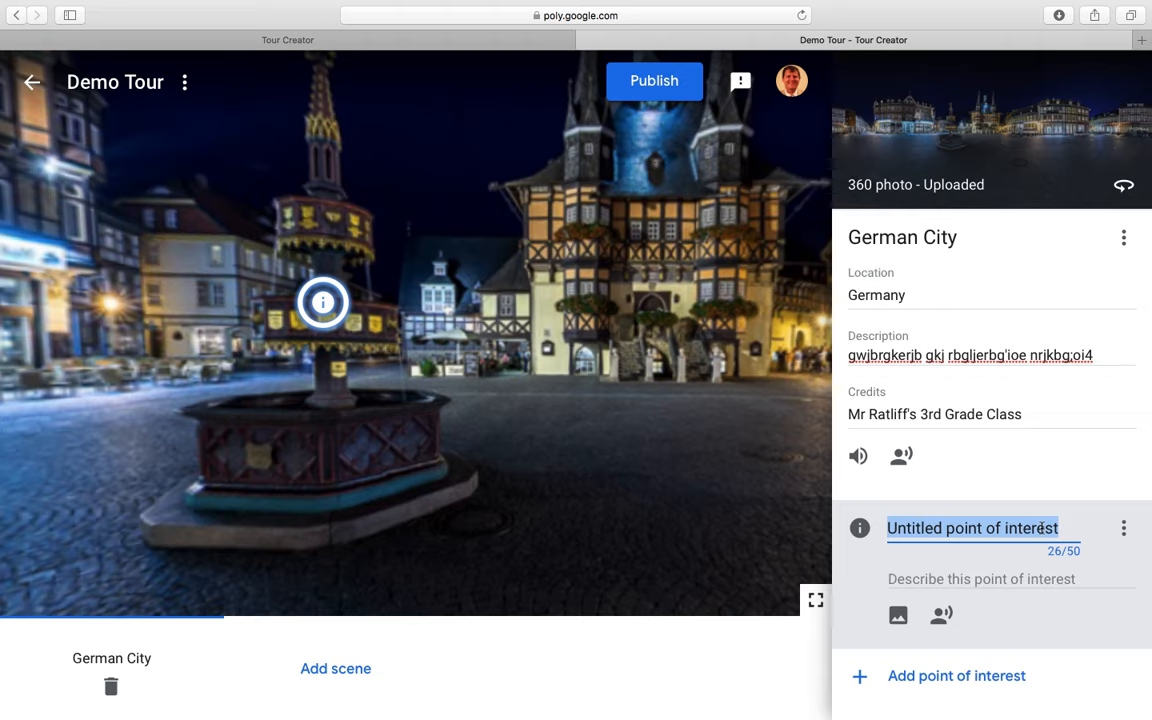
pyautogui.write('T')
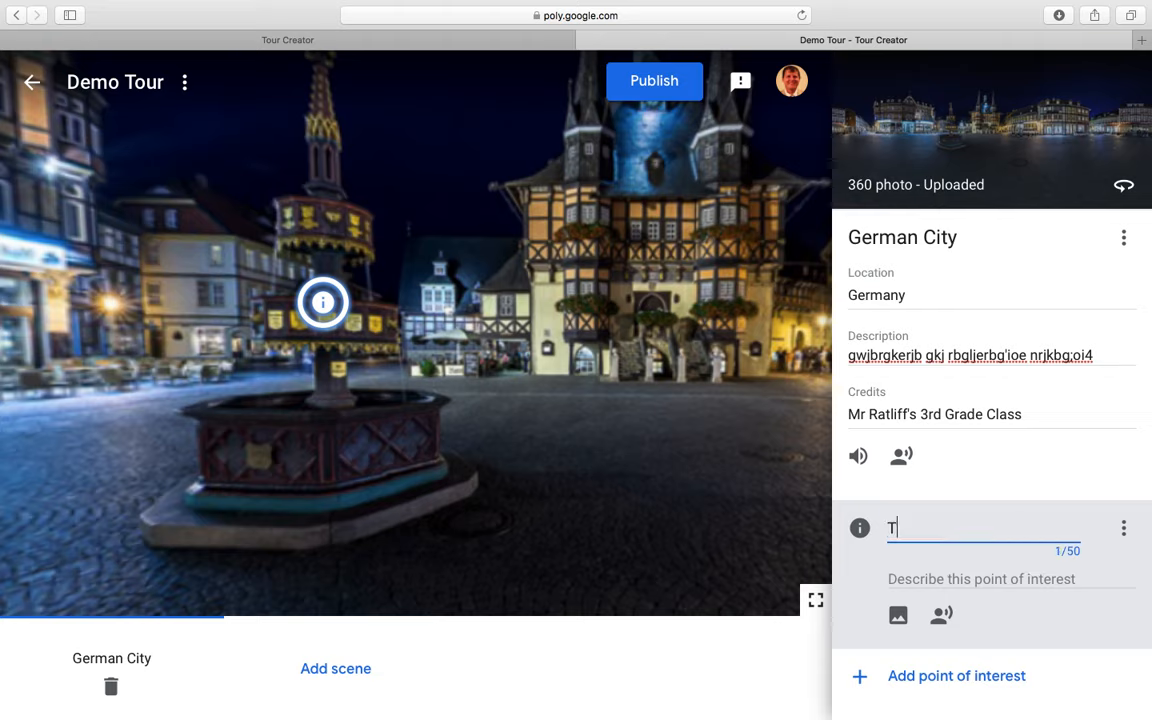
pyautogui.write('ext explaining this point')
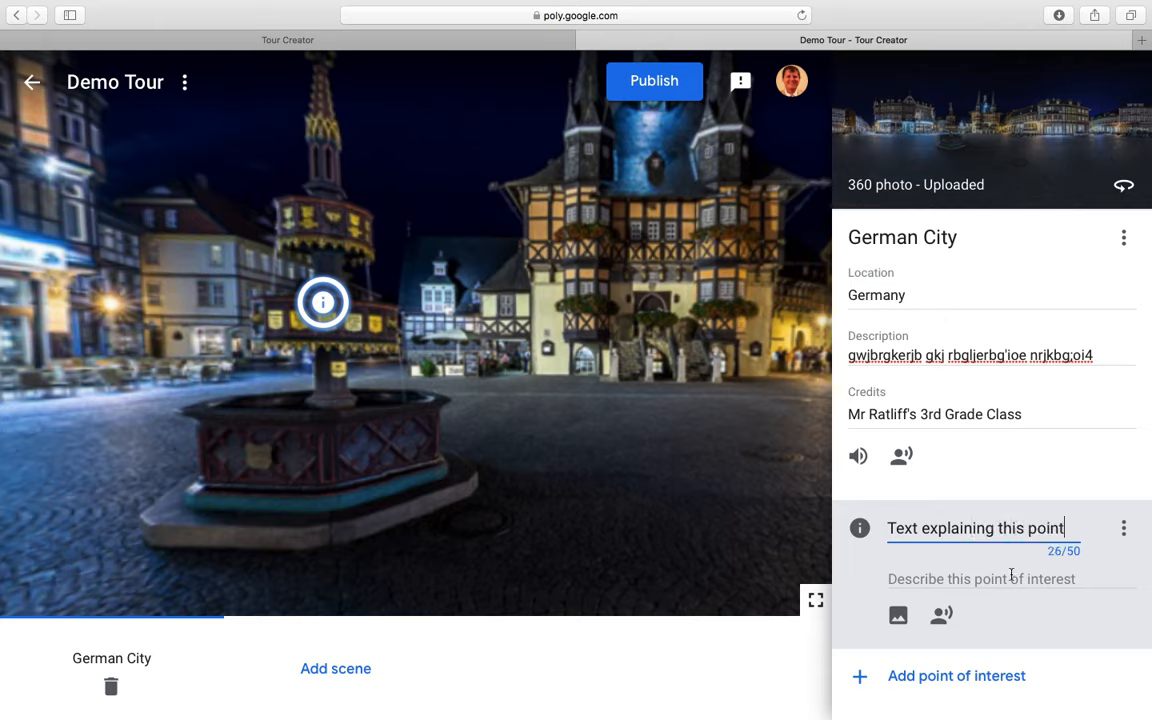
pyautogui.click(983, 575)
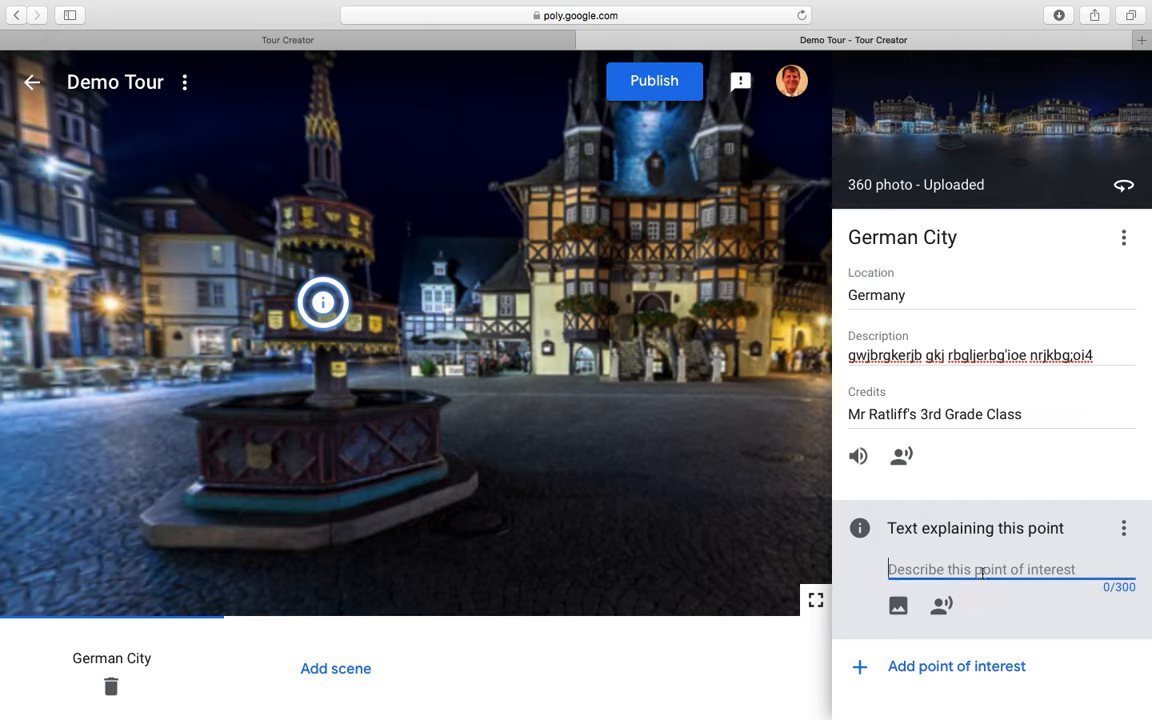
# Change the fountain point's title to "Title of Point" and enter "Text explaining." as its description
pyautogui.tripleClick(1030, 531)
pyautogui.press('BackSpace')
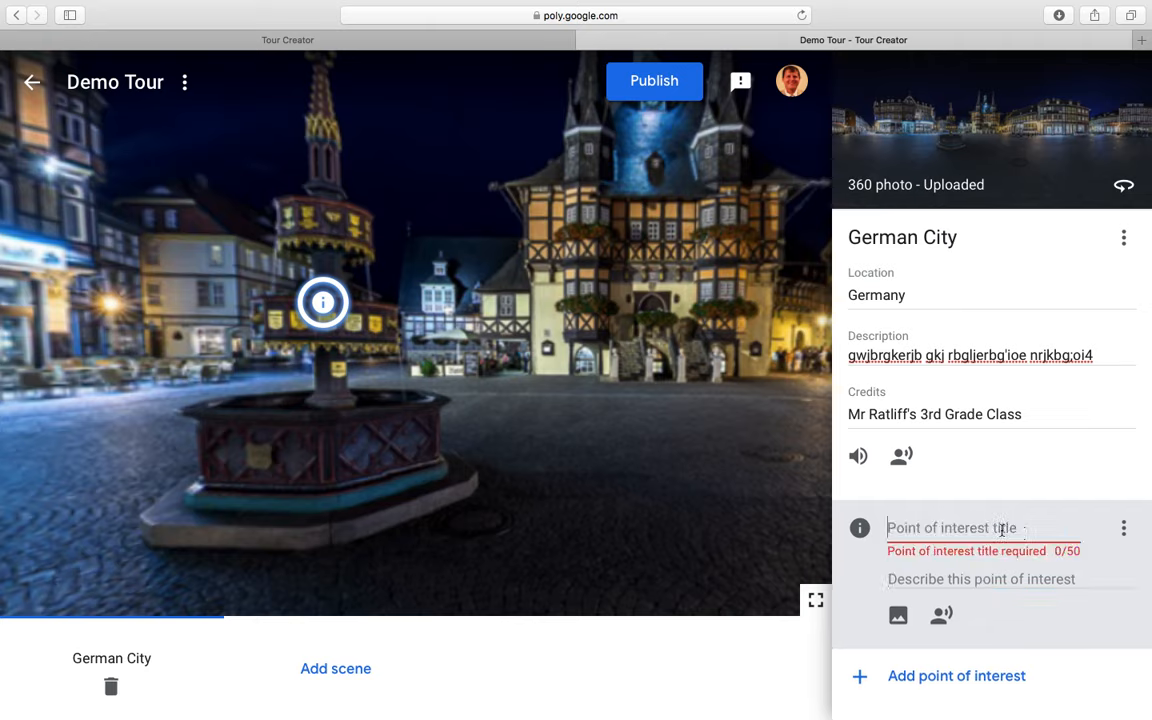
pyautogui.write('Ti')
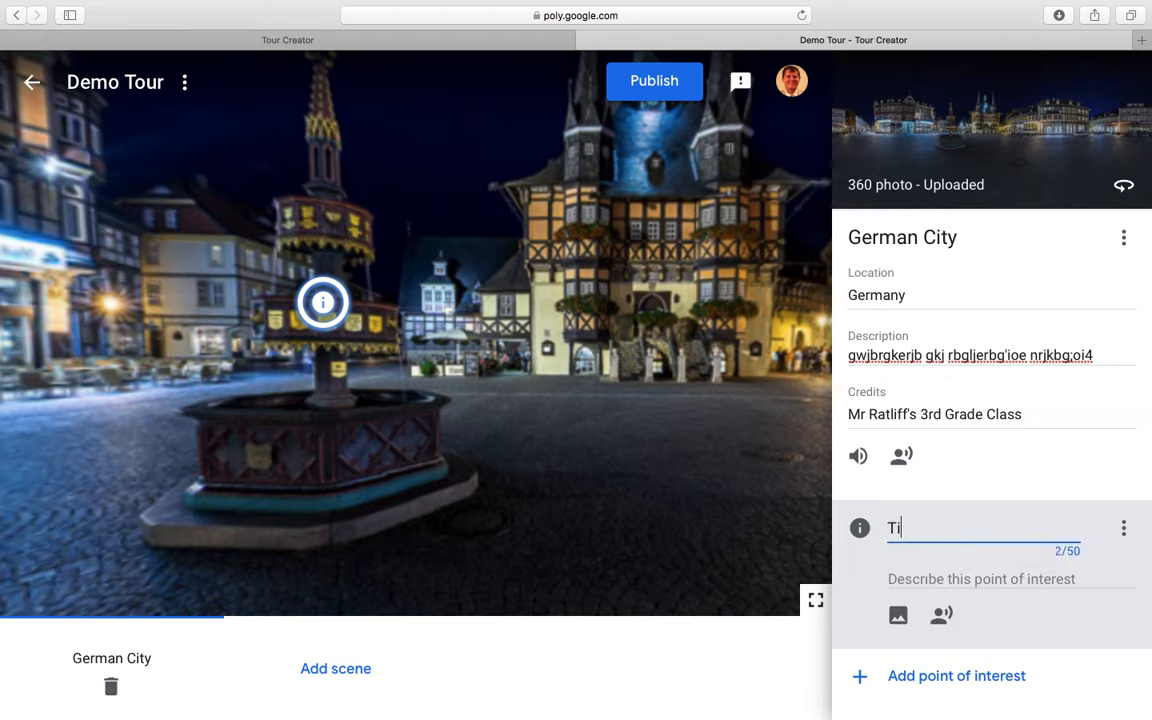
pyautogui.write('tle of Point')
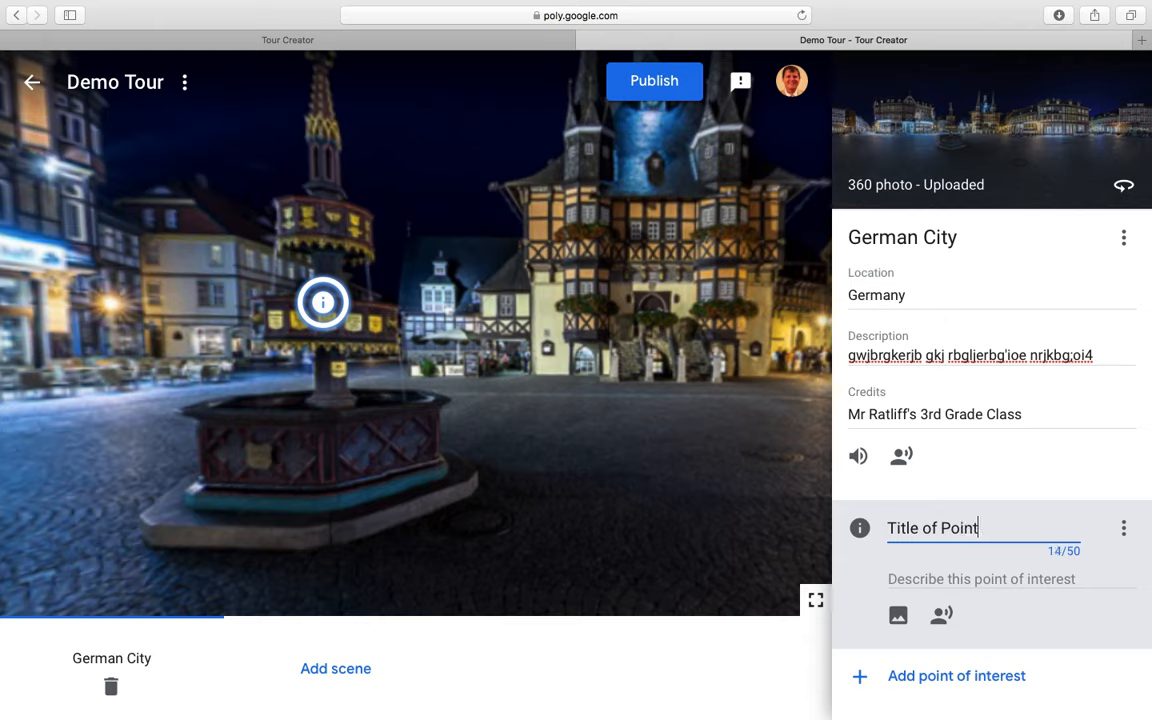
pyautogui.click(913, 579)
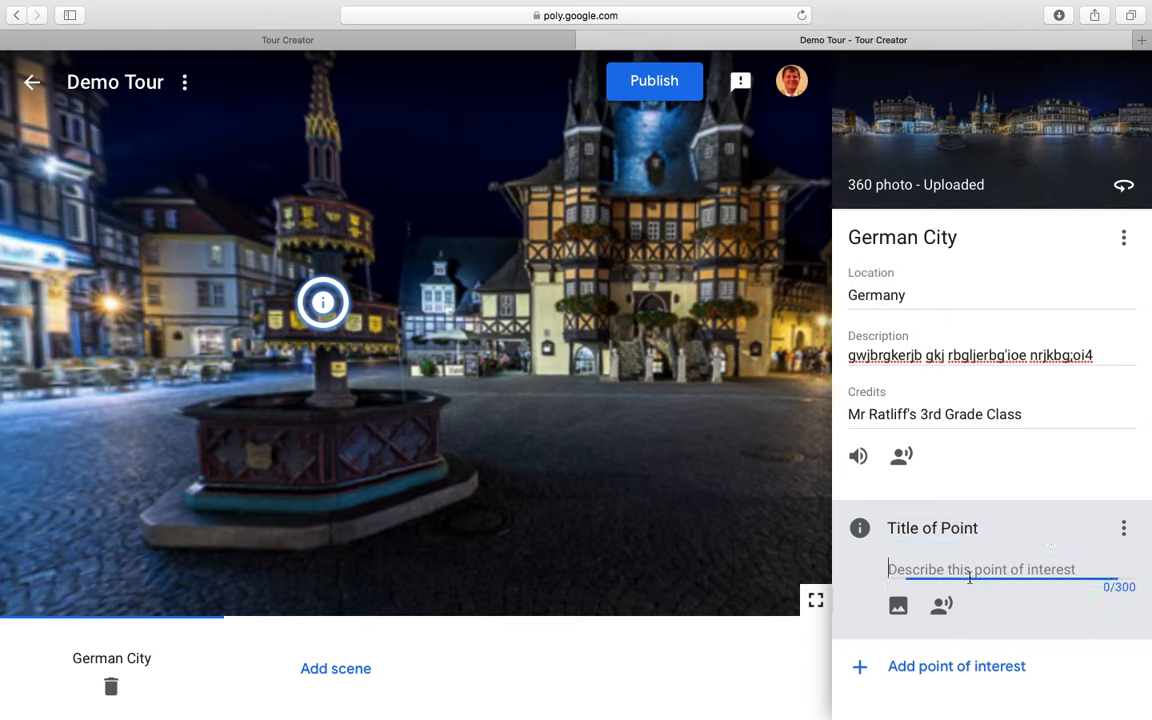
pyautogui.write('tex')
pyautogui.press('BackSpace')
pyautogui.press('BackSpace')
pyautogui.press('BackSpace')
pyautogui.write('Text ')
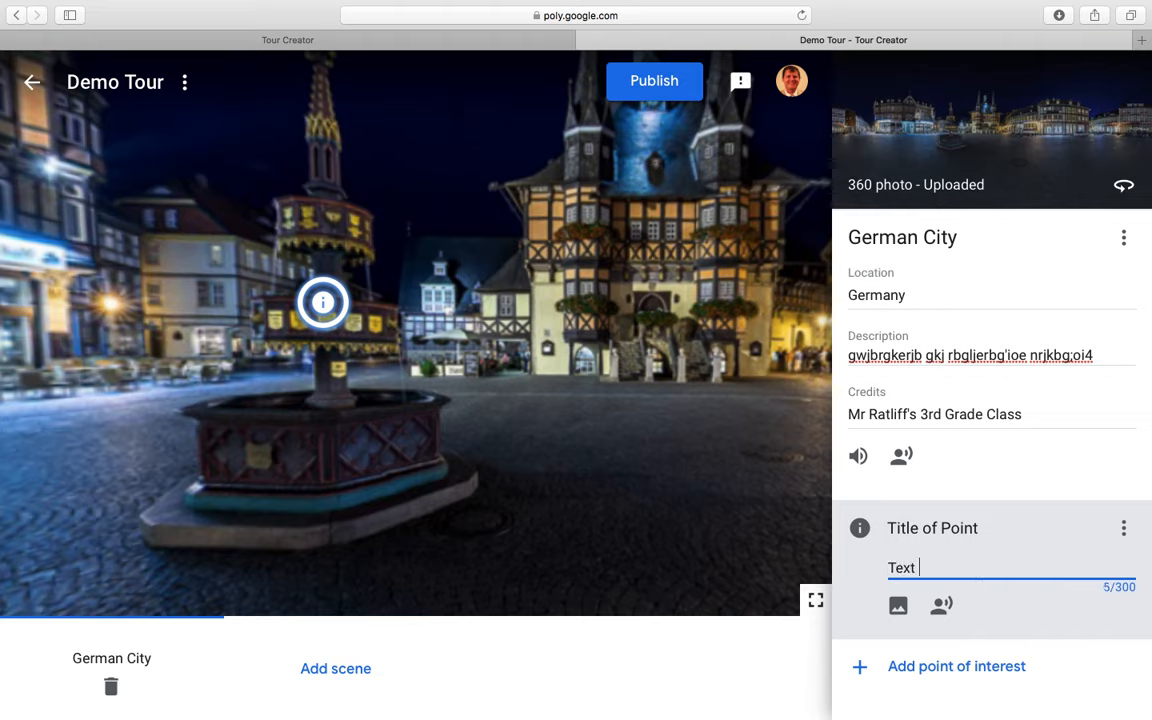
pyautogui.write('explaining.')
# Check the image overlay and narration upload options for the fountain's point of interest without adding any file
pyautogui.click(898, 607)
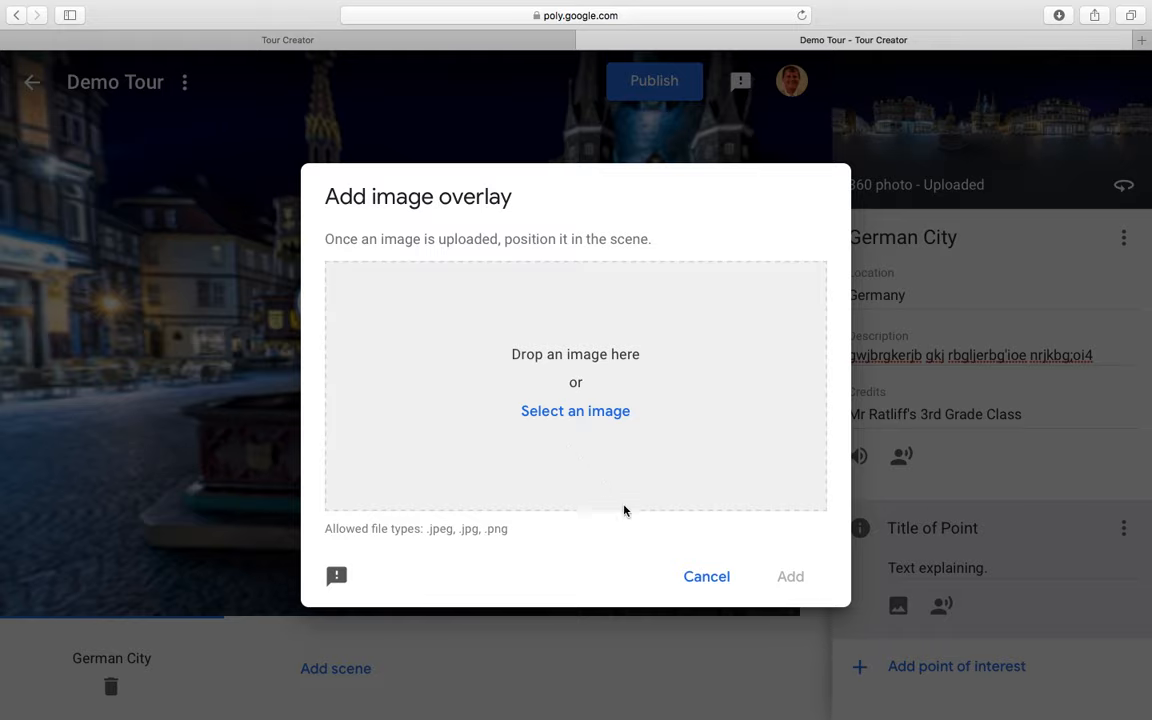
pyautogui.click(704, 580)
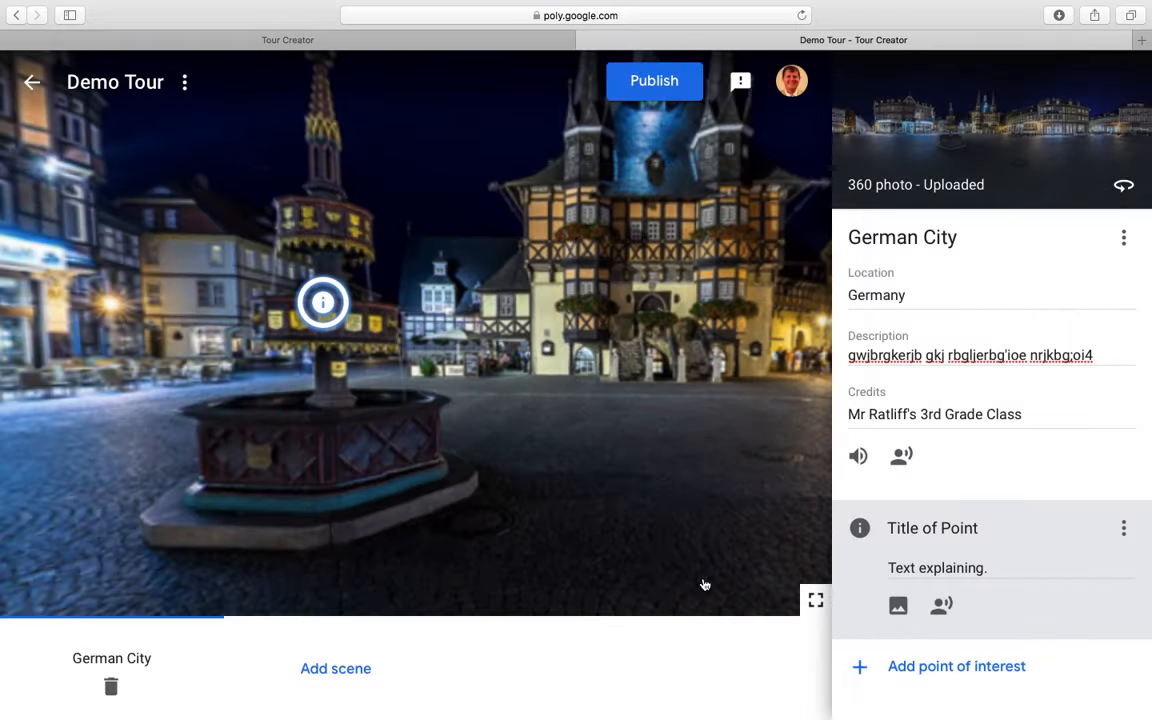
pyautogui.click(940, 608)
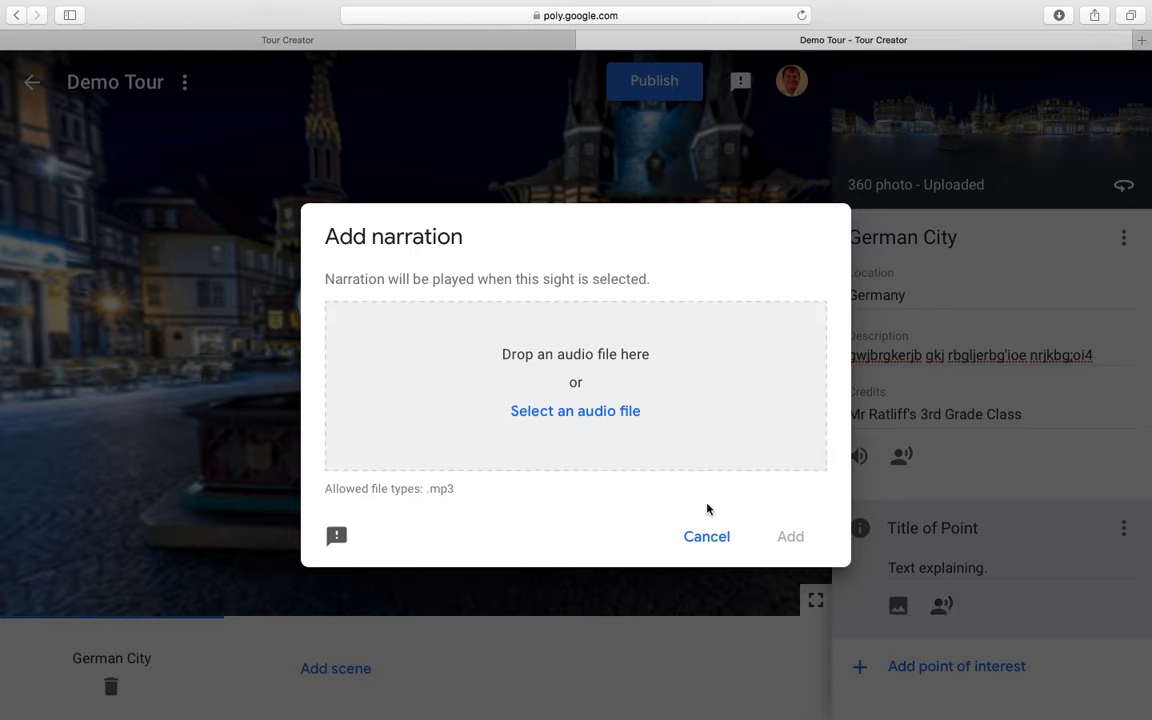
pyautogui.click(714, 546)
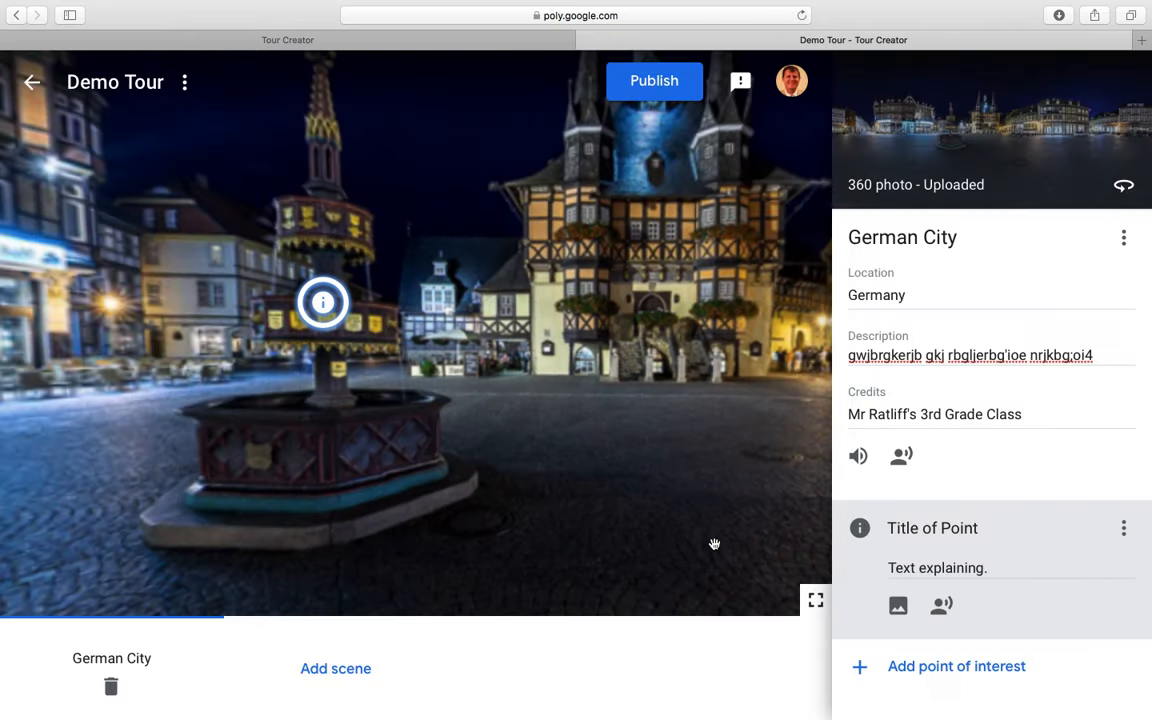
# Add a second point of interest at the Brillenmode shop's entrance and title it "Market"
pyautogui.moveTo(597, 406); pyautogui.dragTo(296, 377)
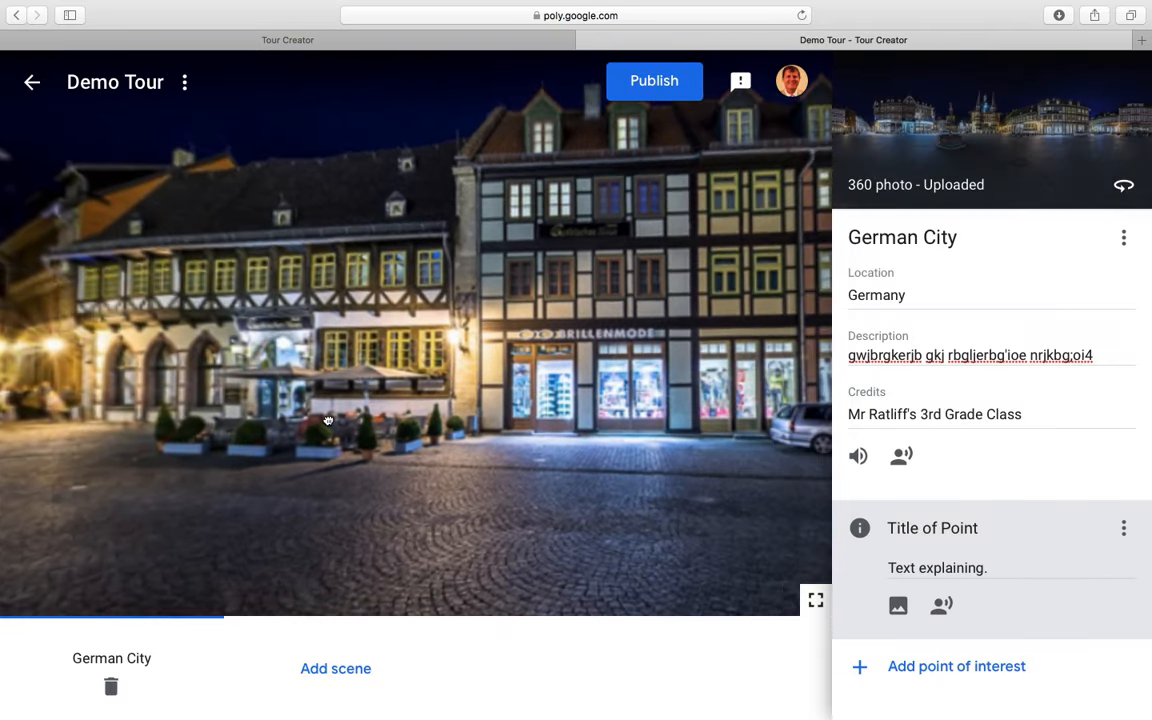
pyautogui.moveTo(720, 512); pyautogui.dragTo(655, 508)
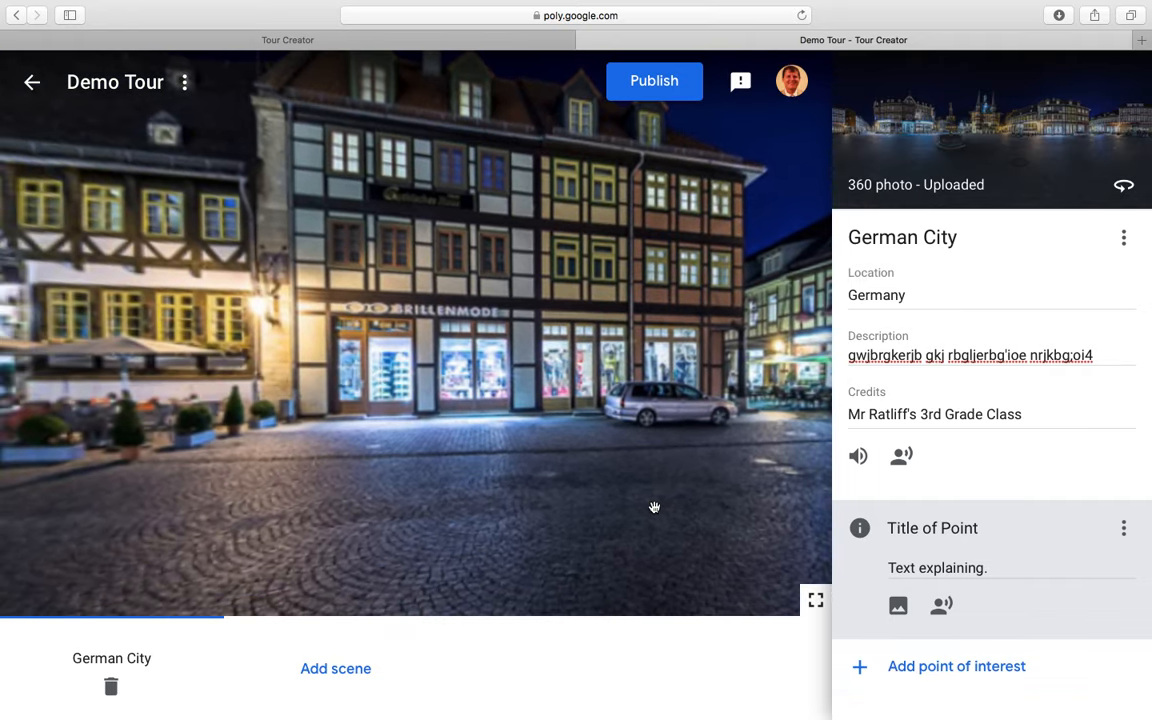
pyautogui.click(920, 668)
pyautogui.moveTo(582, 375); pyautogui.dragTo(378, 346)
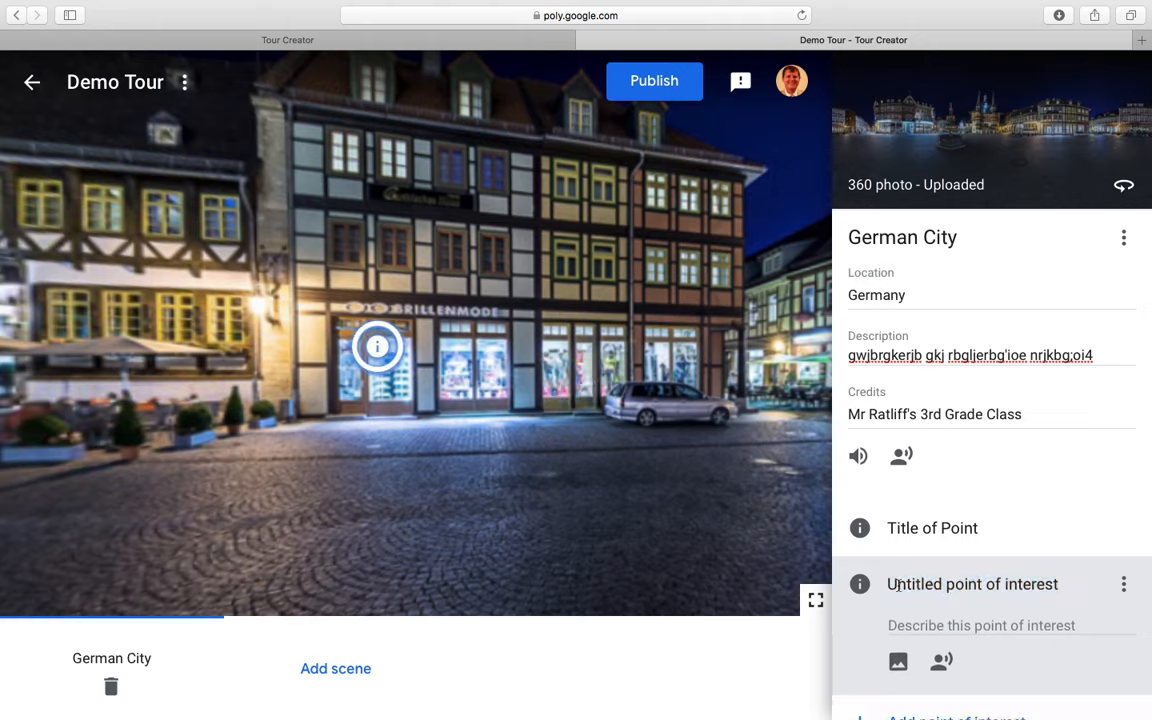
pyautogui.click(938, 588)
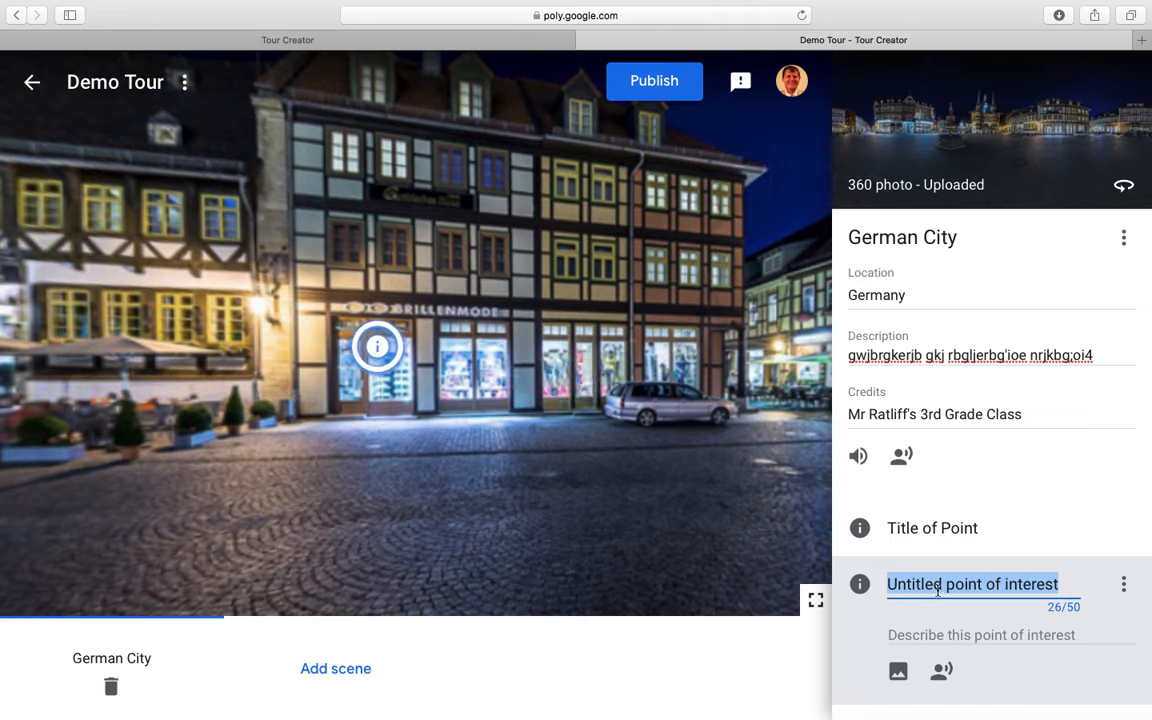
pyautogui.write('Market')
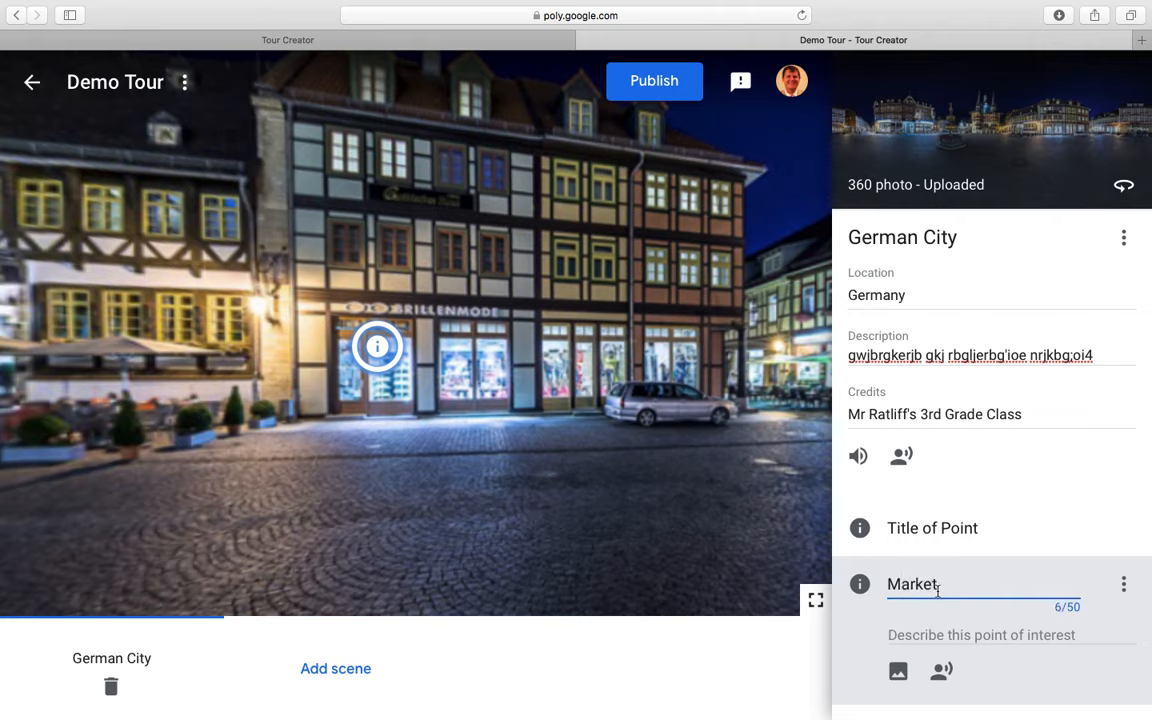
# Enter "fw;jebkfjw f'kwlerf'nio g" as the Market point's description and finish editing the point of interest
pyautogui.click(995, 633)
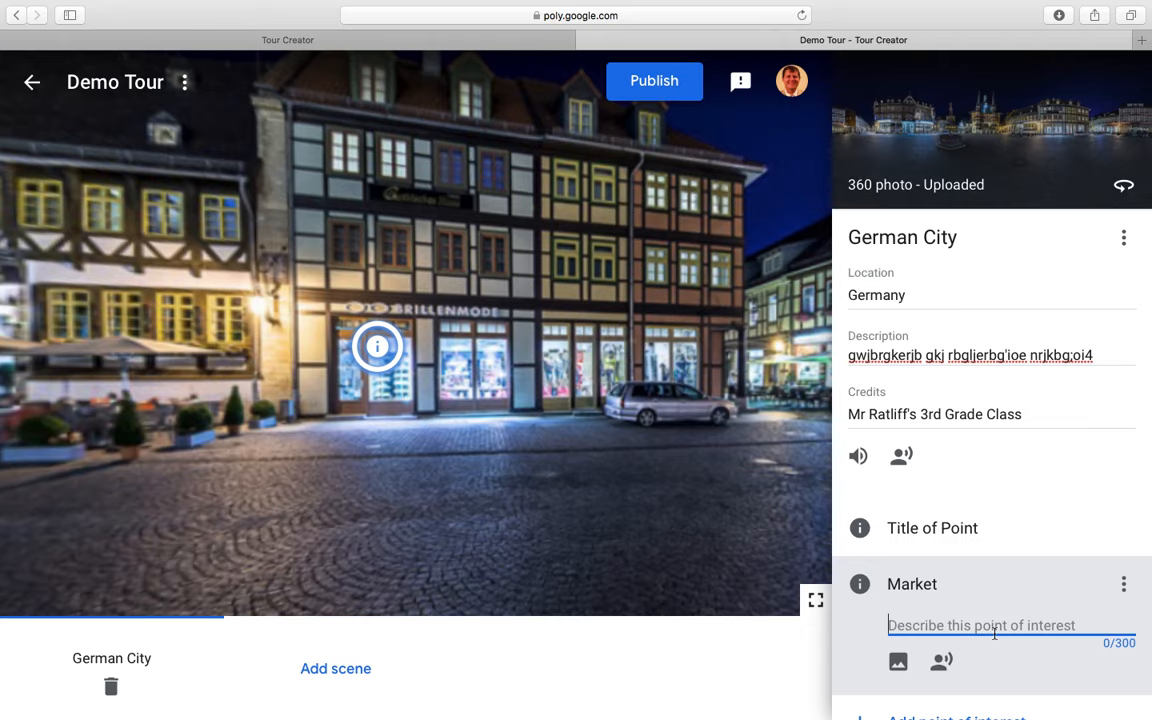
pyautogui.write("fw;jebkfjw f'kwlerf'nio g")
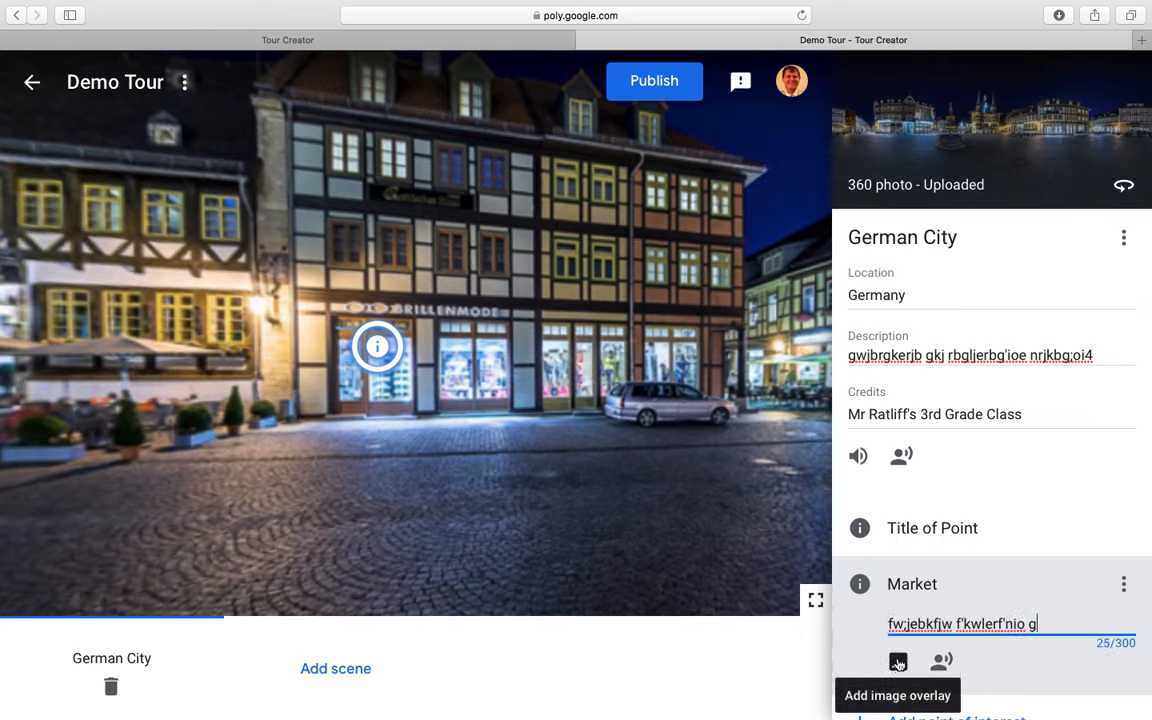
pyautogui.scroll(-1, 920, 650)
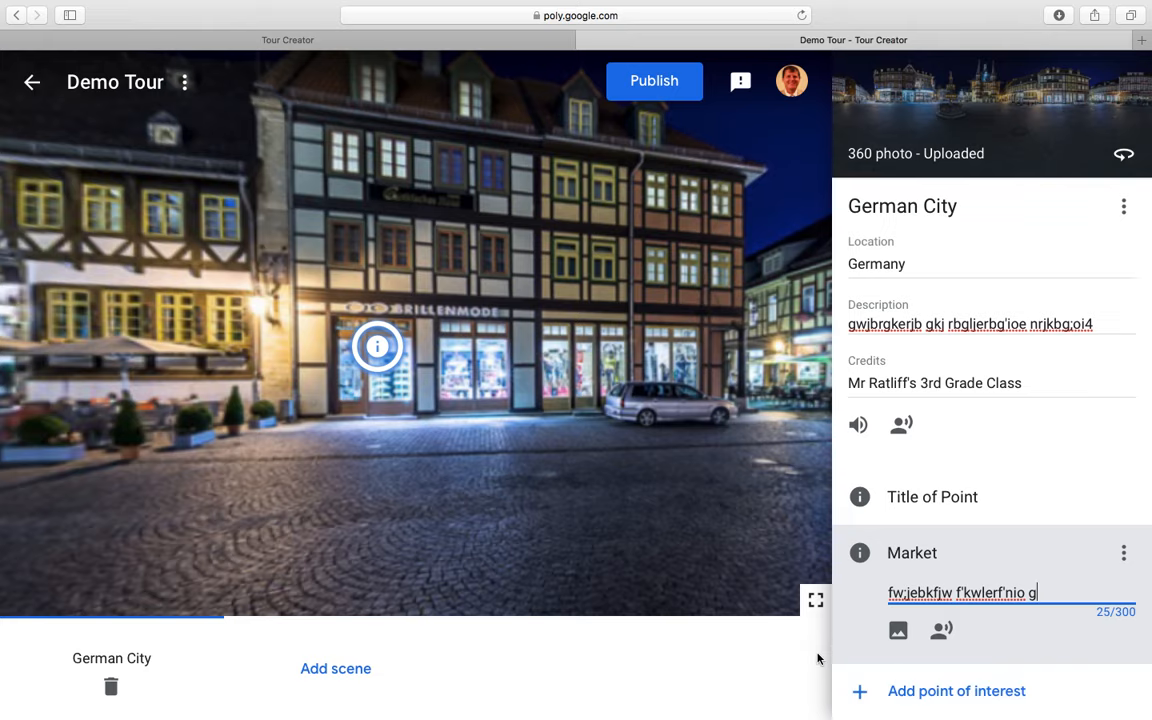
pyautogui.click(658, 504)
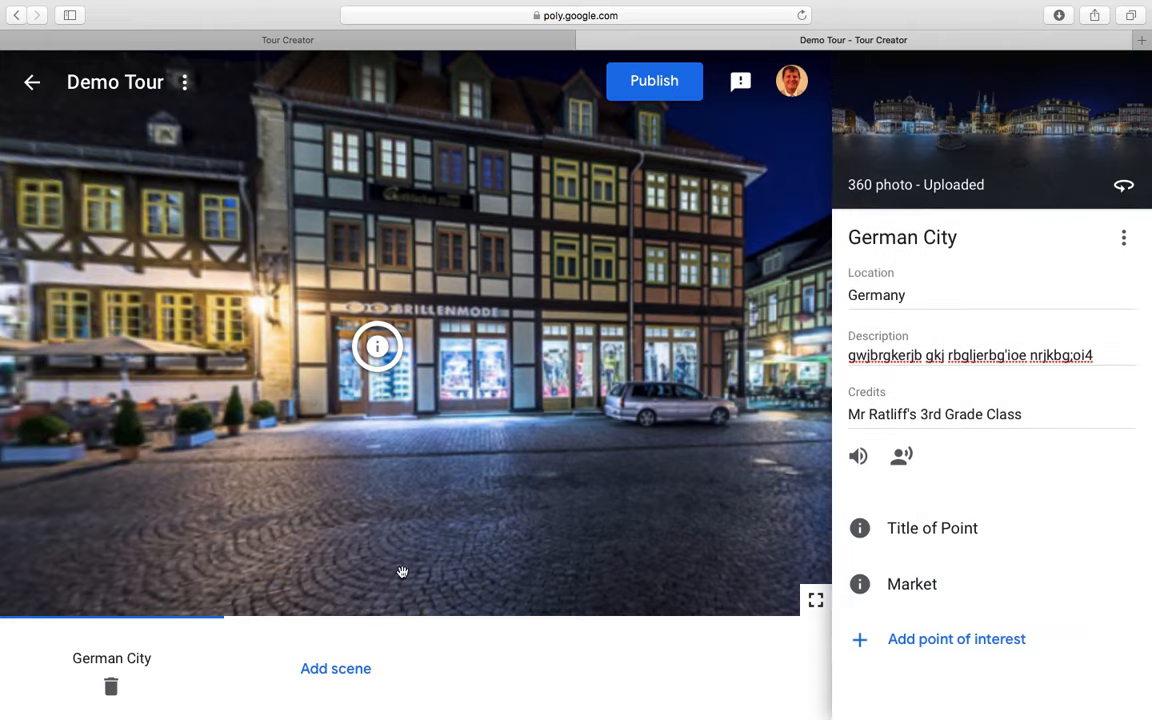
# Add a second scene to the tour by uploading the 360° image 360_2.jpg from the 360 Photos folder
pyautogui.click(327, 667)
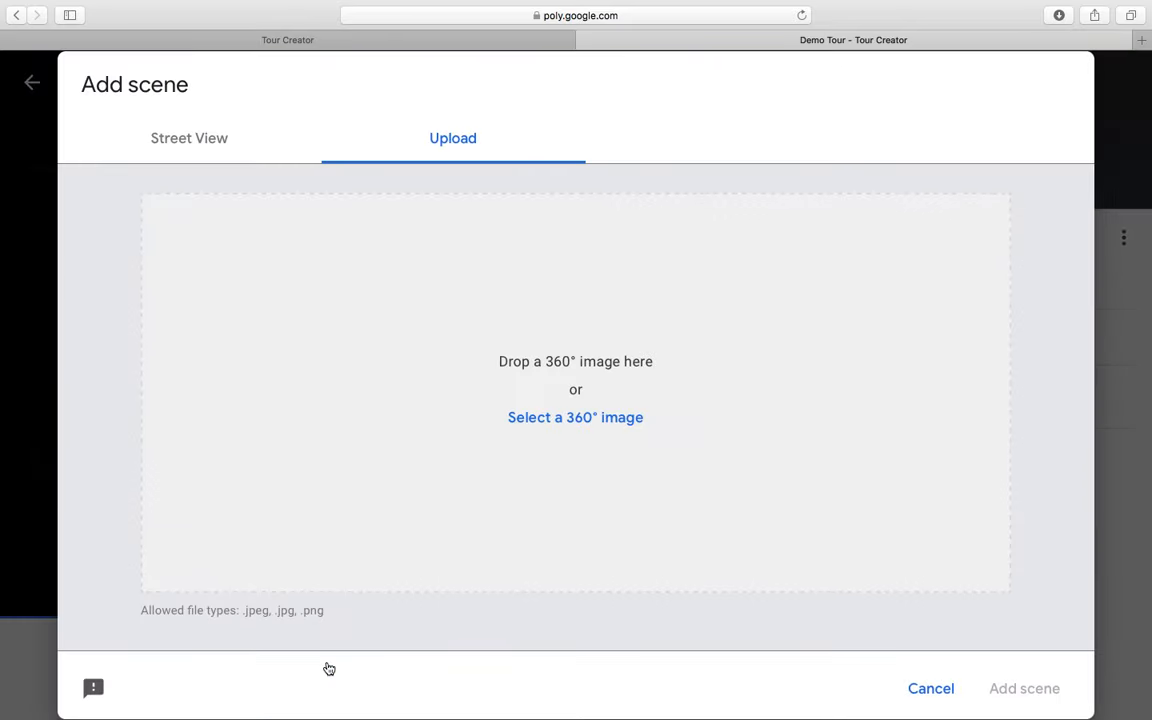
pyautogui.click(580, 418)
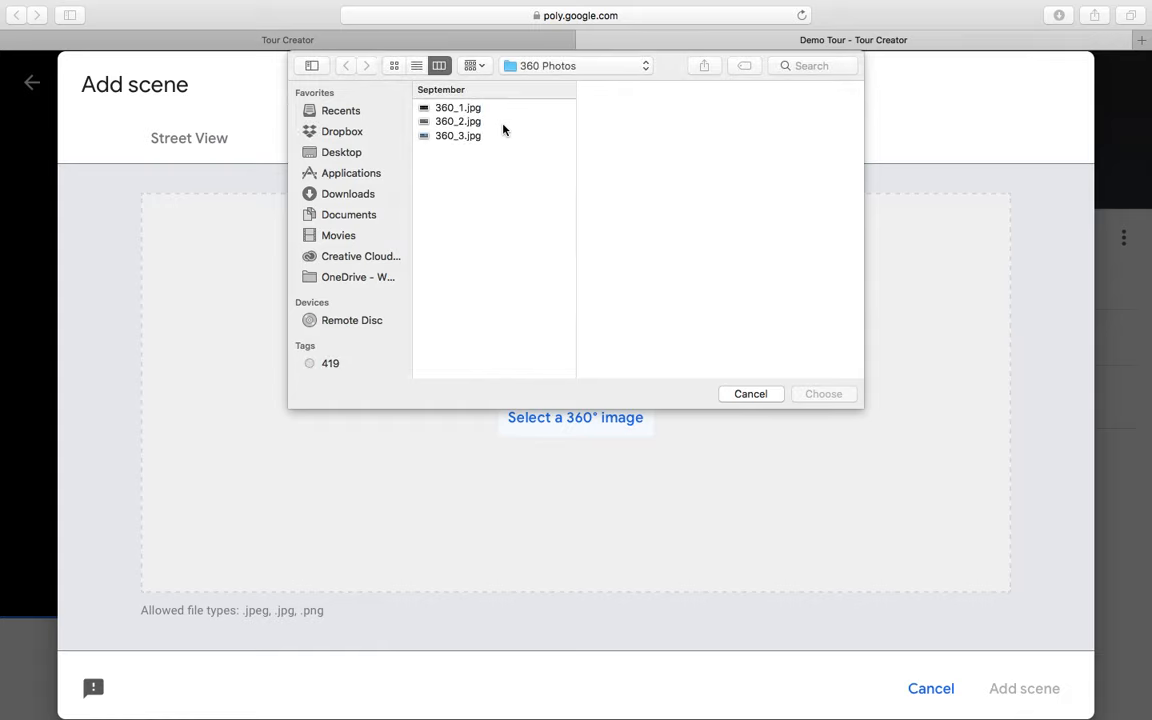
pyautogui.click(458, 121)
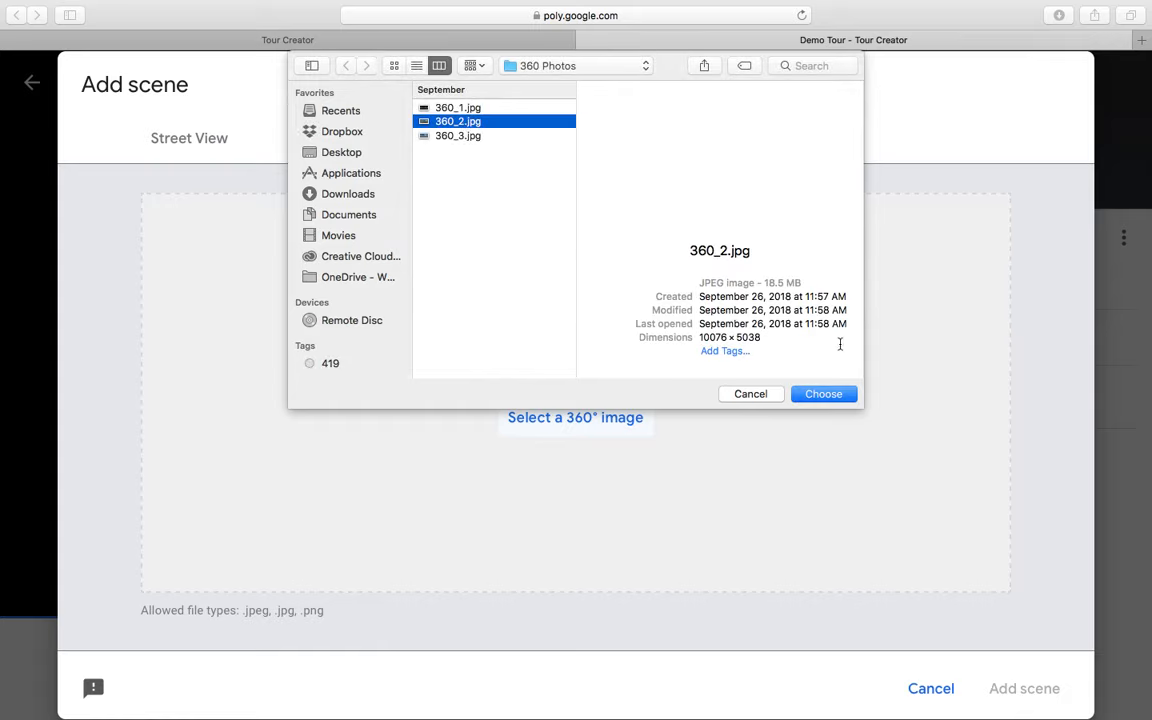
pyautogui.click(838, 398)
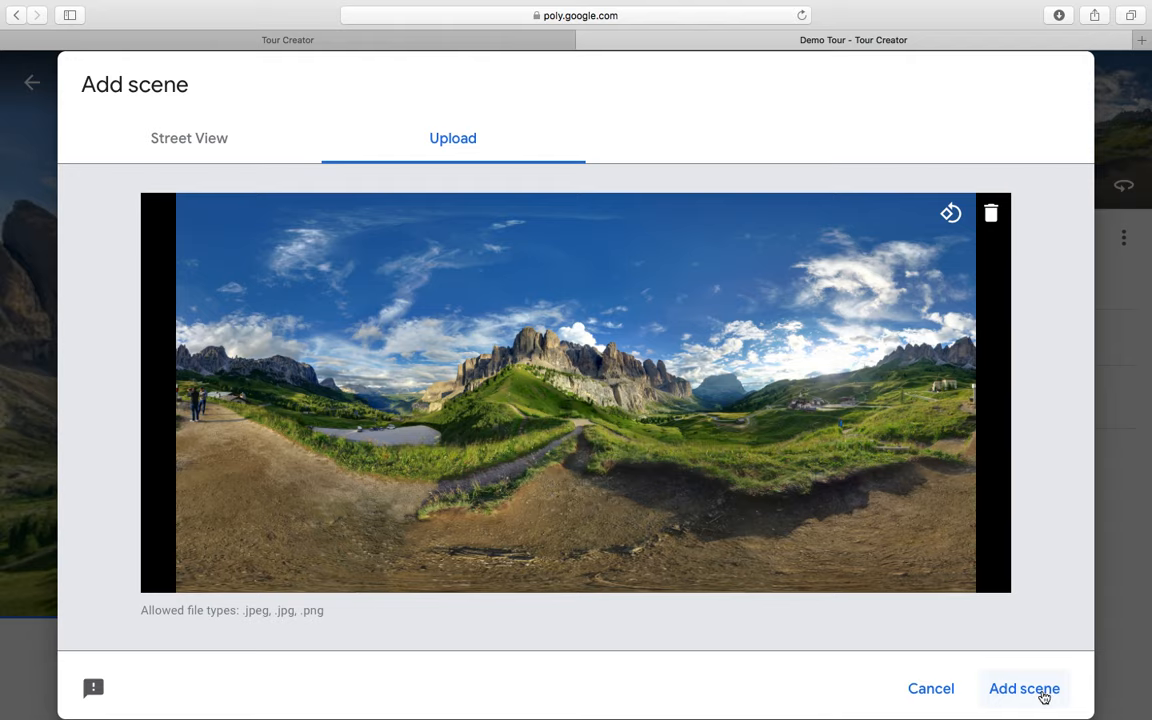
pyautogui.click(1041, 696)
pyautogui.moveTo(671, 465); pyautogui.dragTo(398, 476)
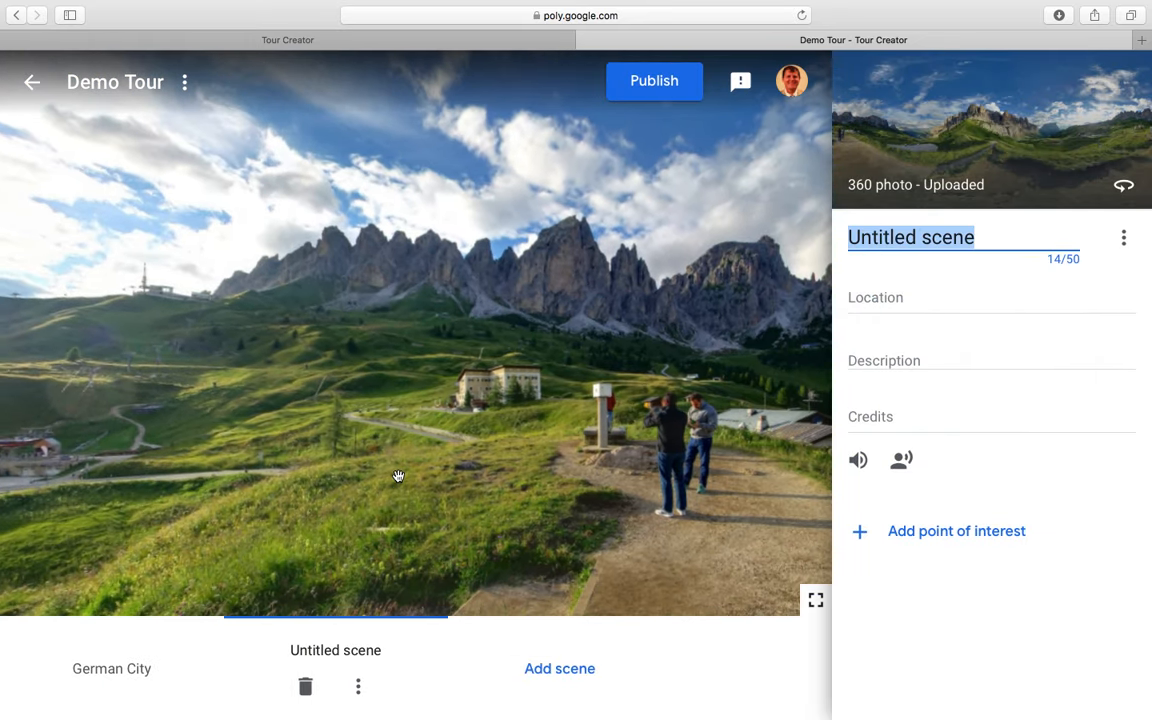